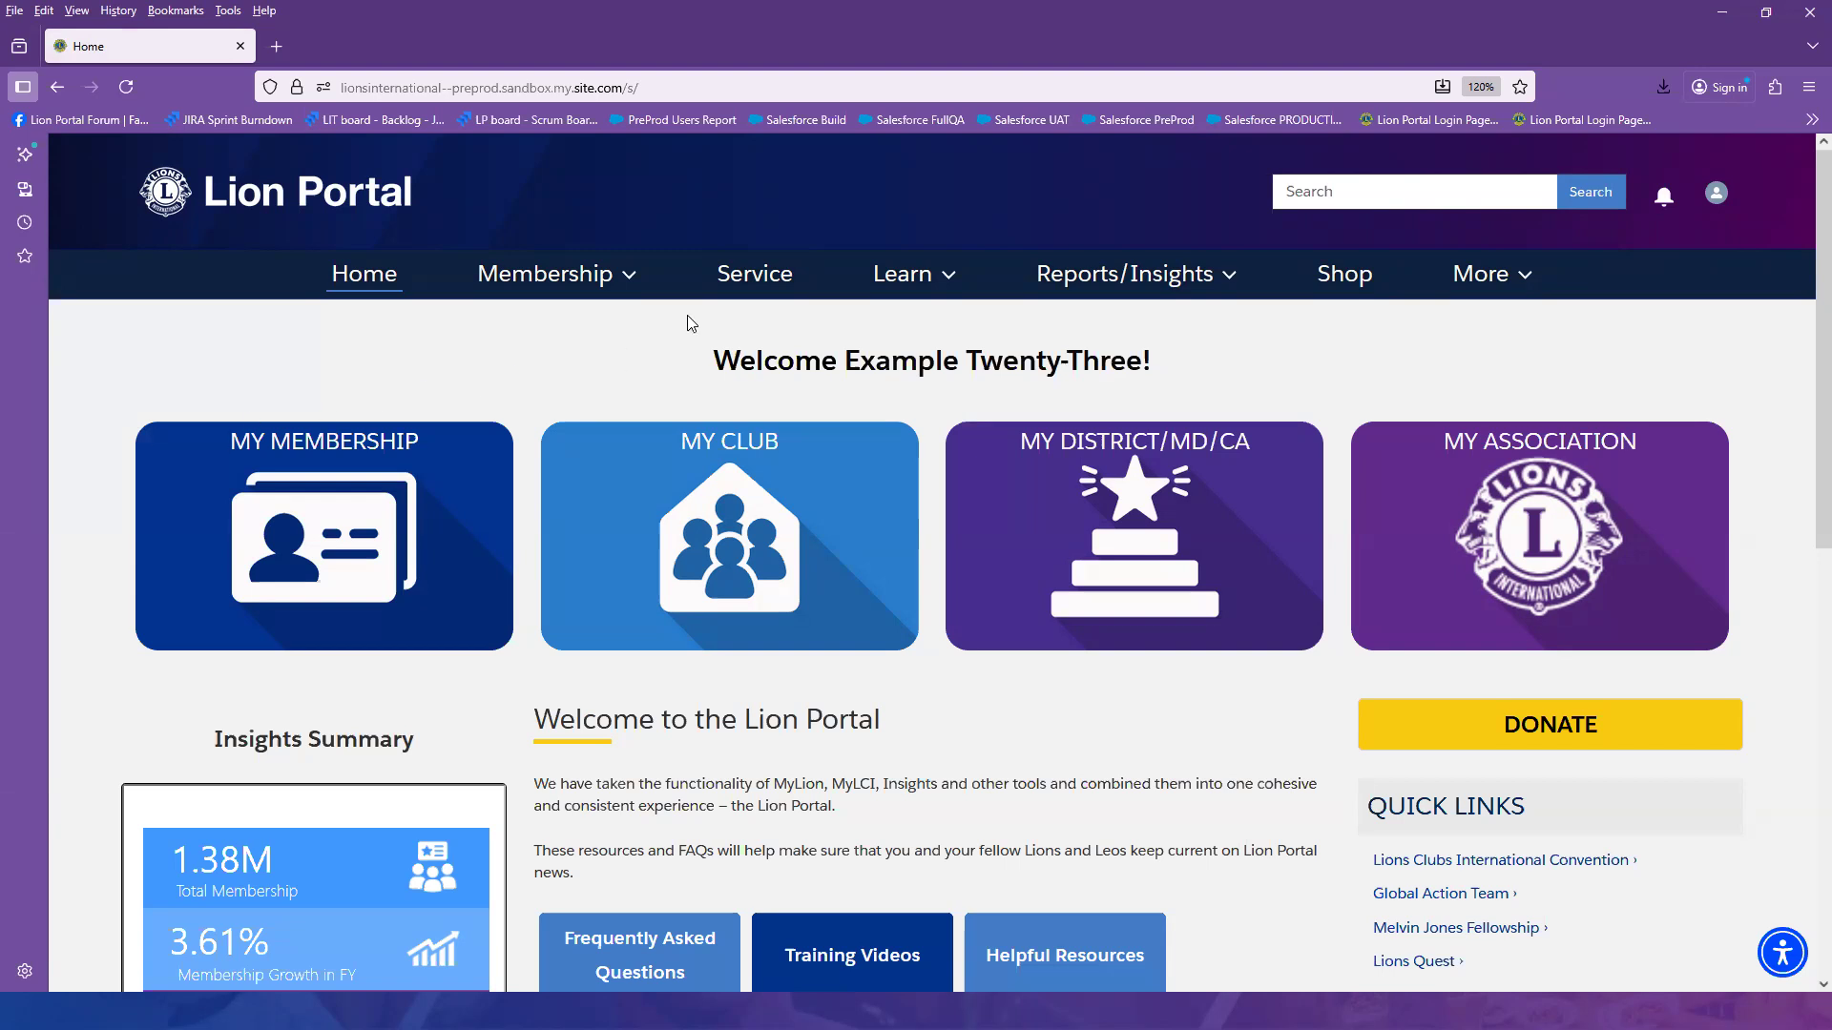
- Browse the Learn and Reports/Insights menus, ending with the Learn menu's training pages open
{"action": "left_click", "coordinate": [930, 279]}
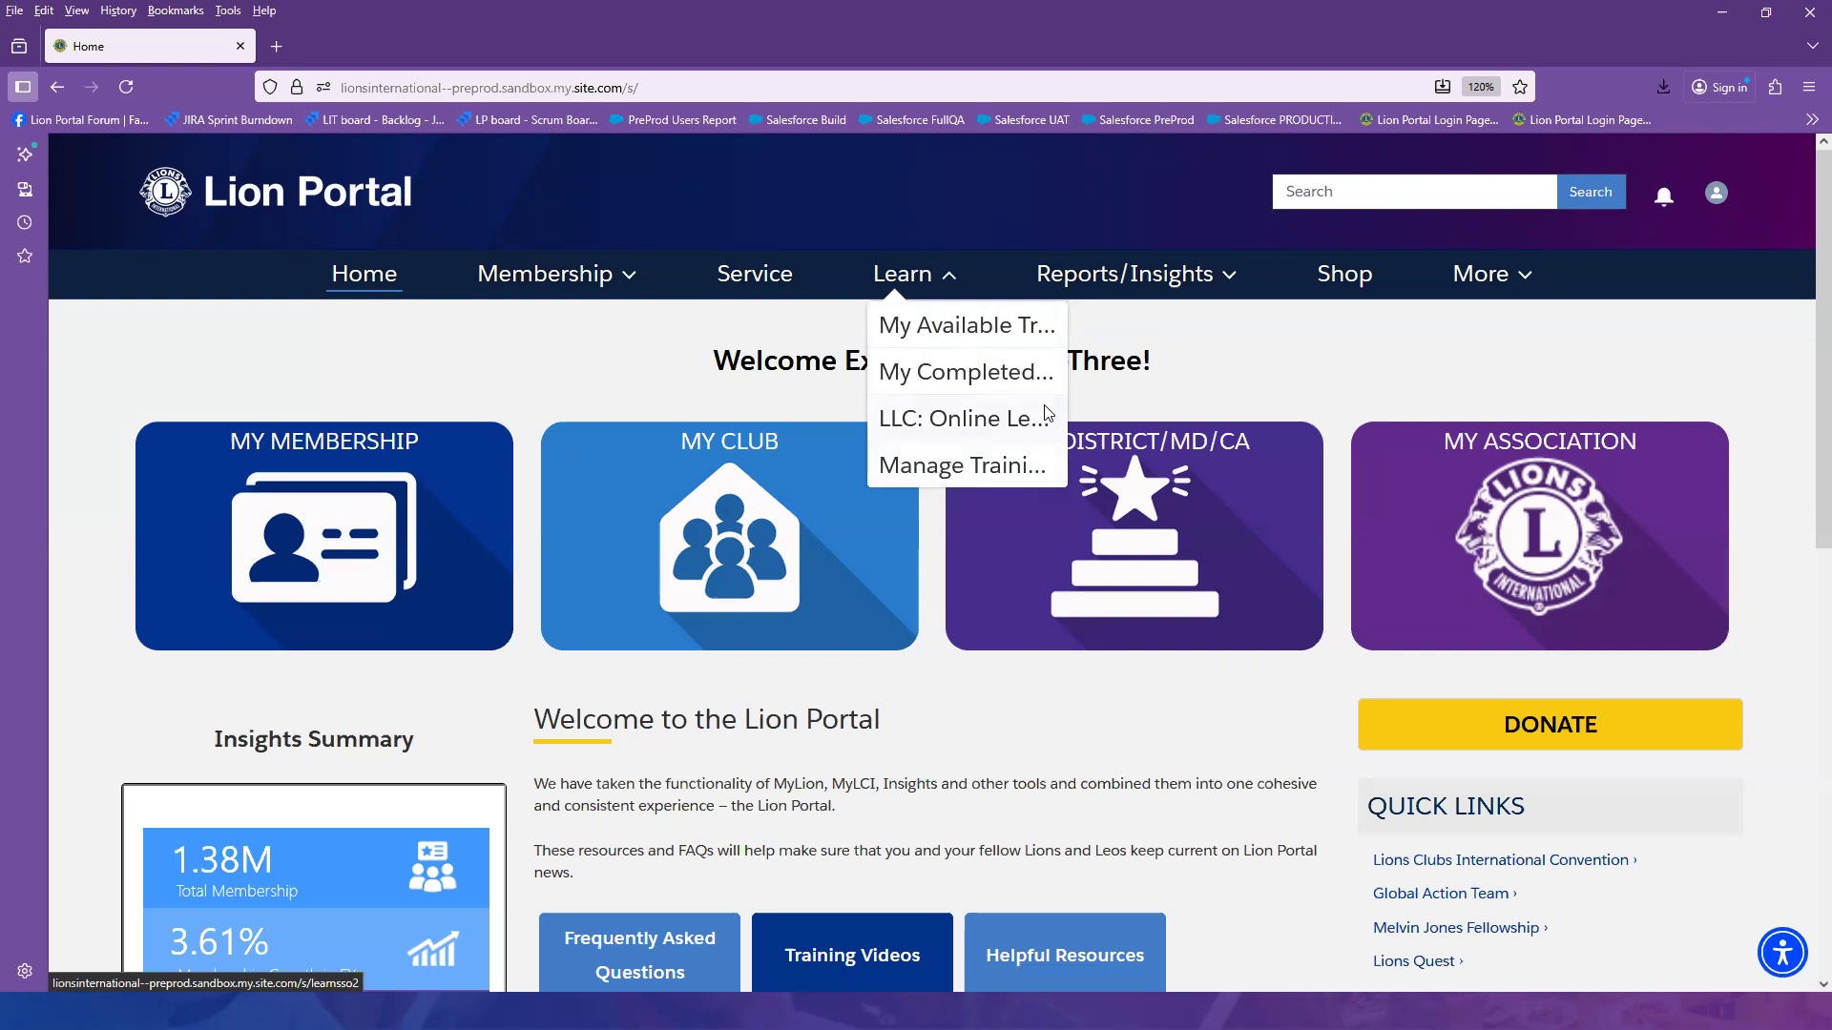
{"action": "left_click", "coordinate": [1206, 338]}
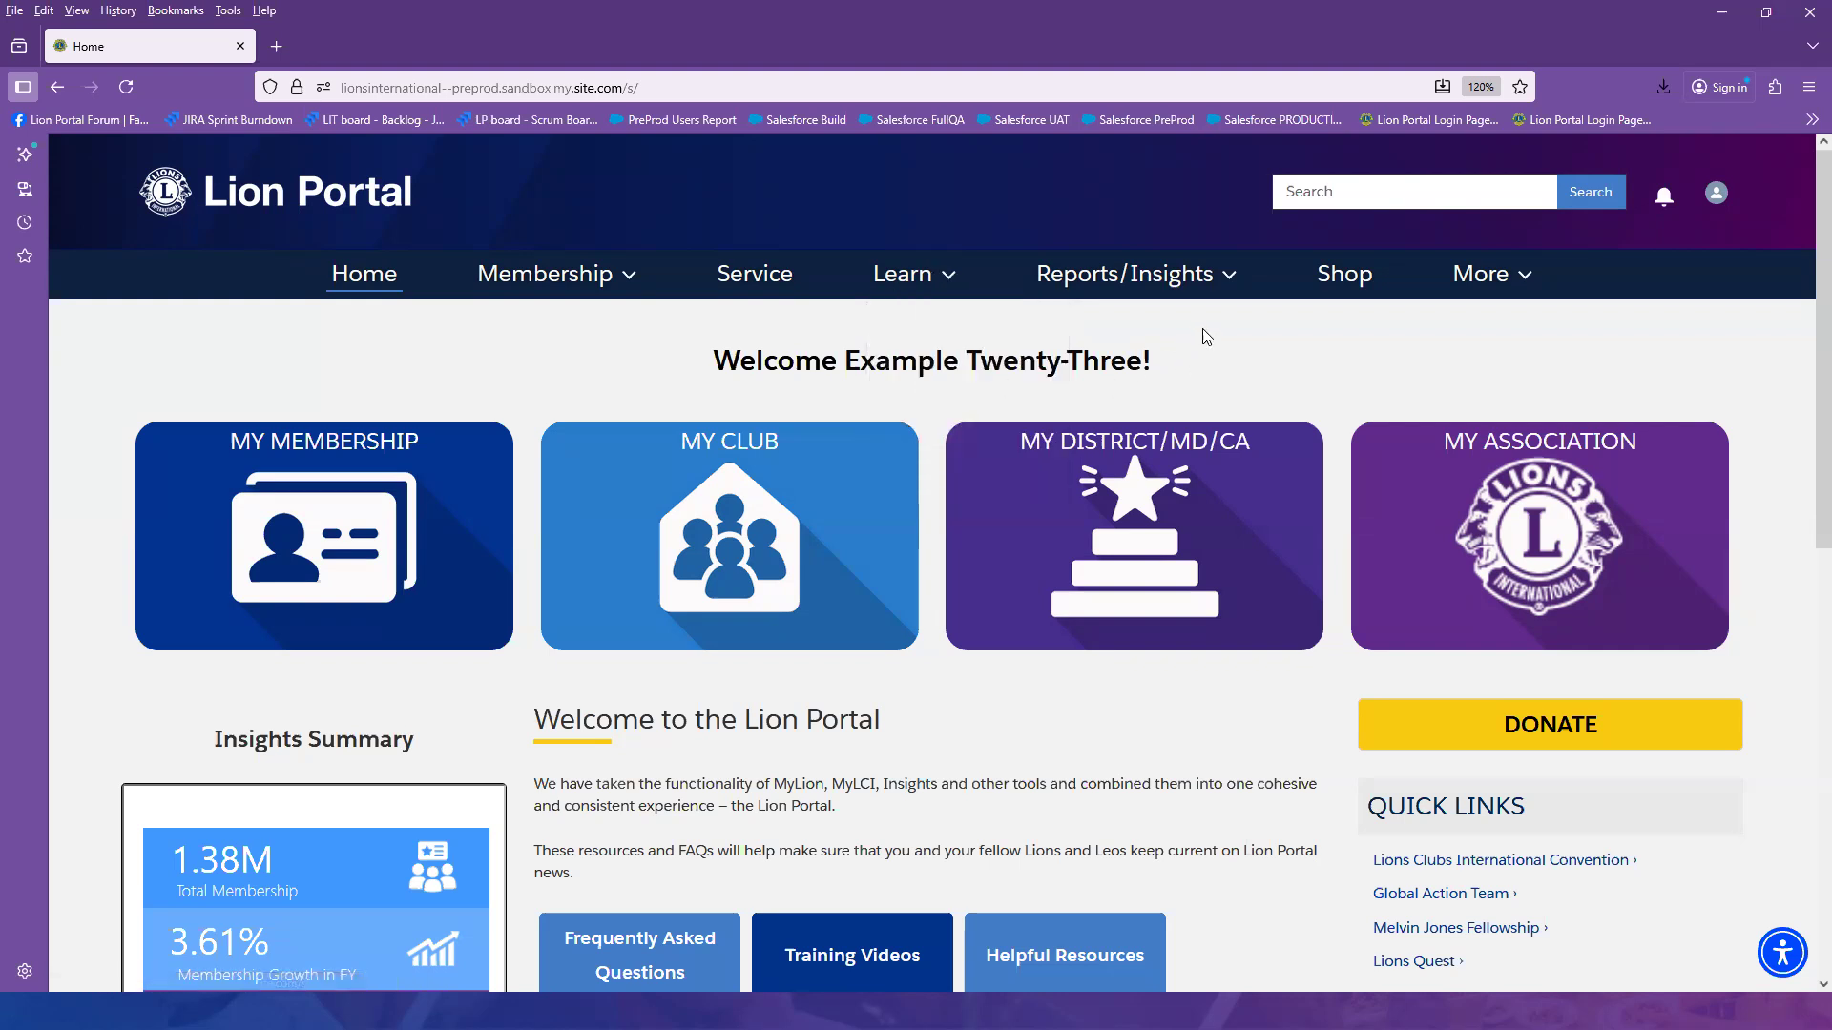
{"action": "left_click", "coordinate": [1181, 283]}
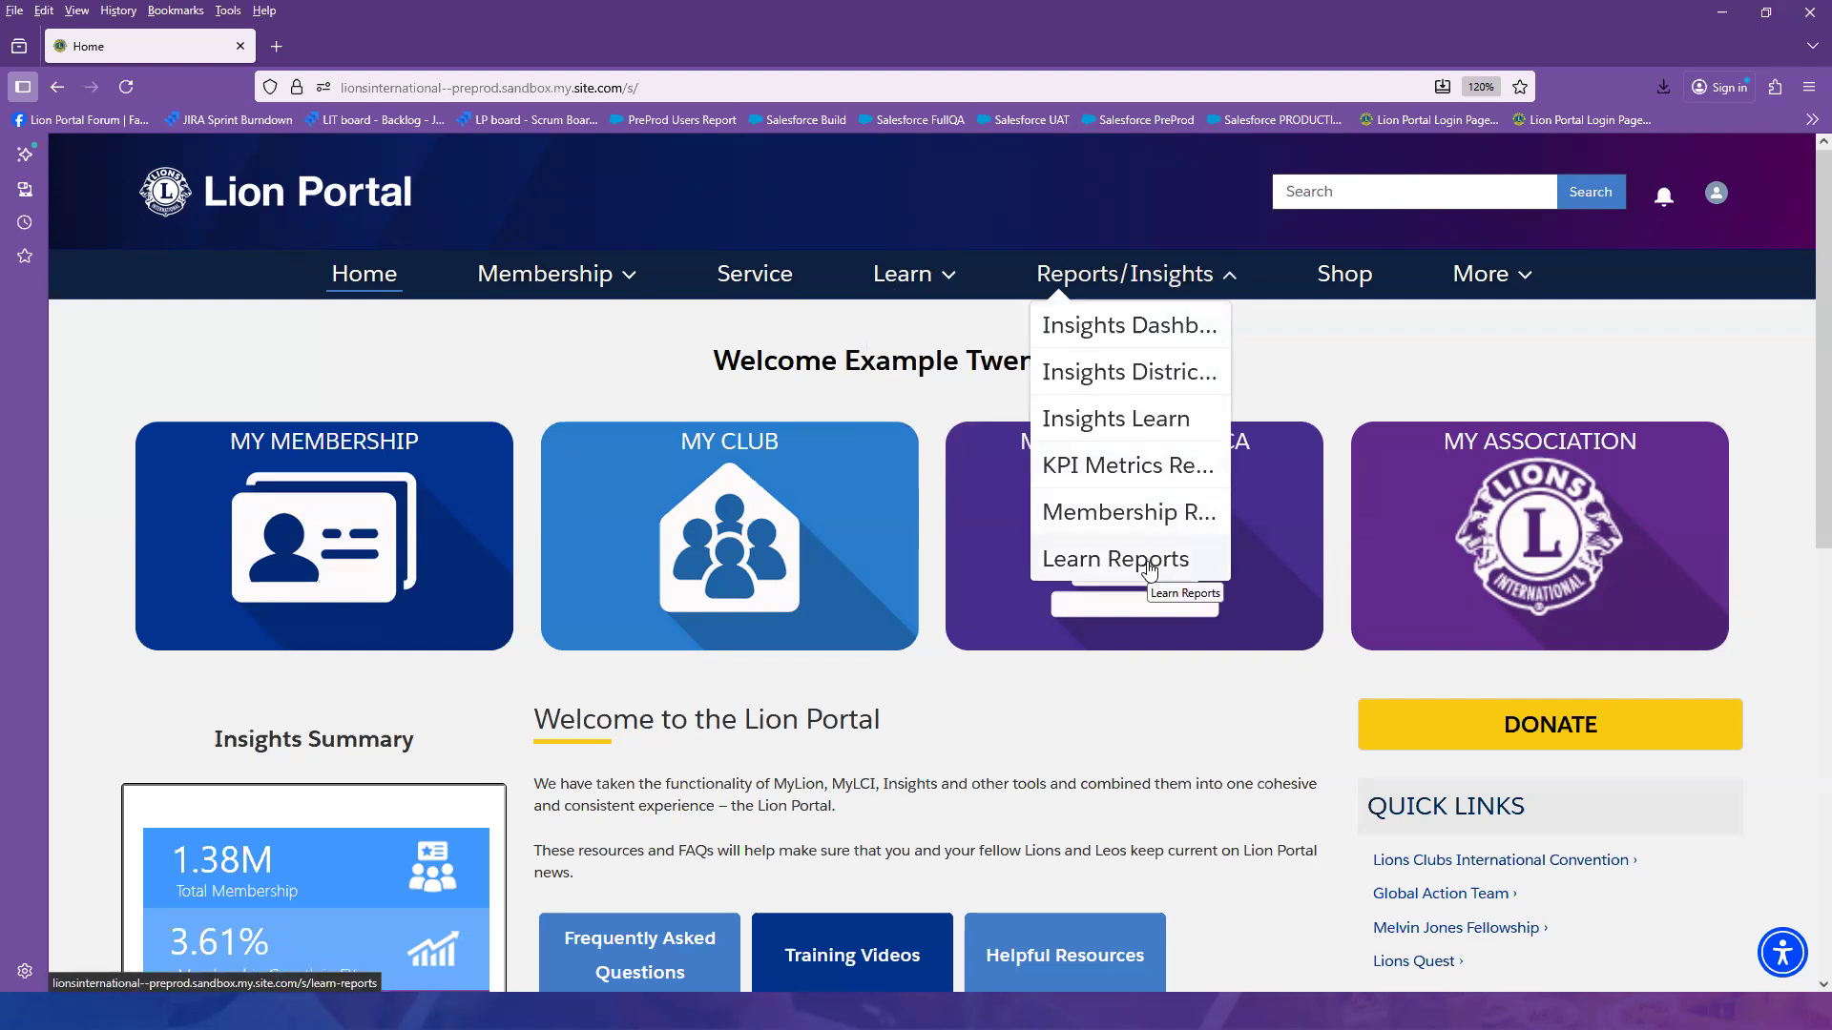
{"action": "left_click", "coordinate": [949, 306]}
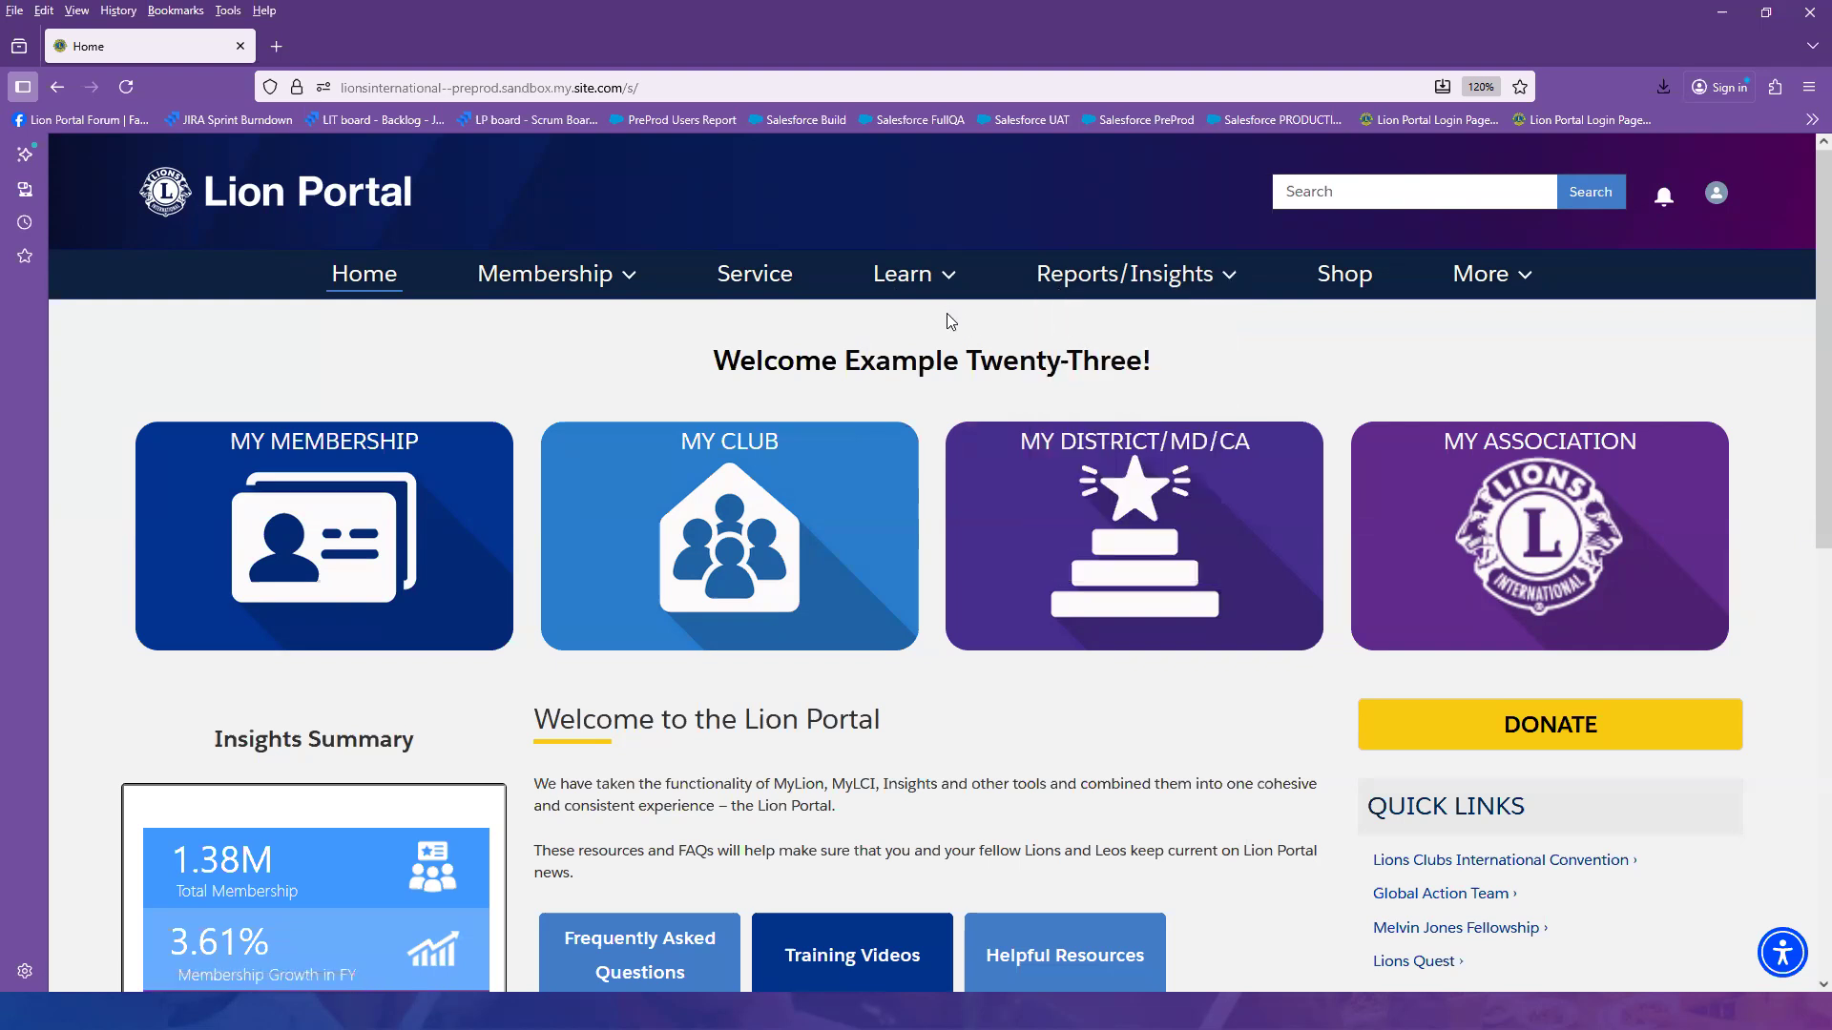
{"action": "left_click", "coordinate": [949, 275]}
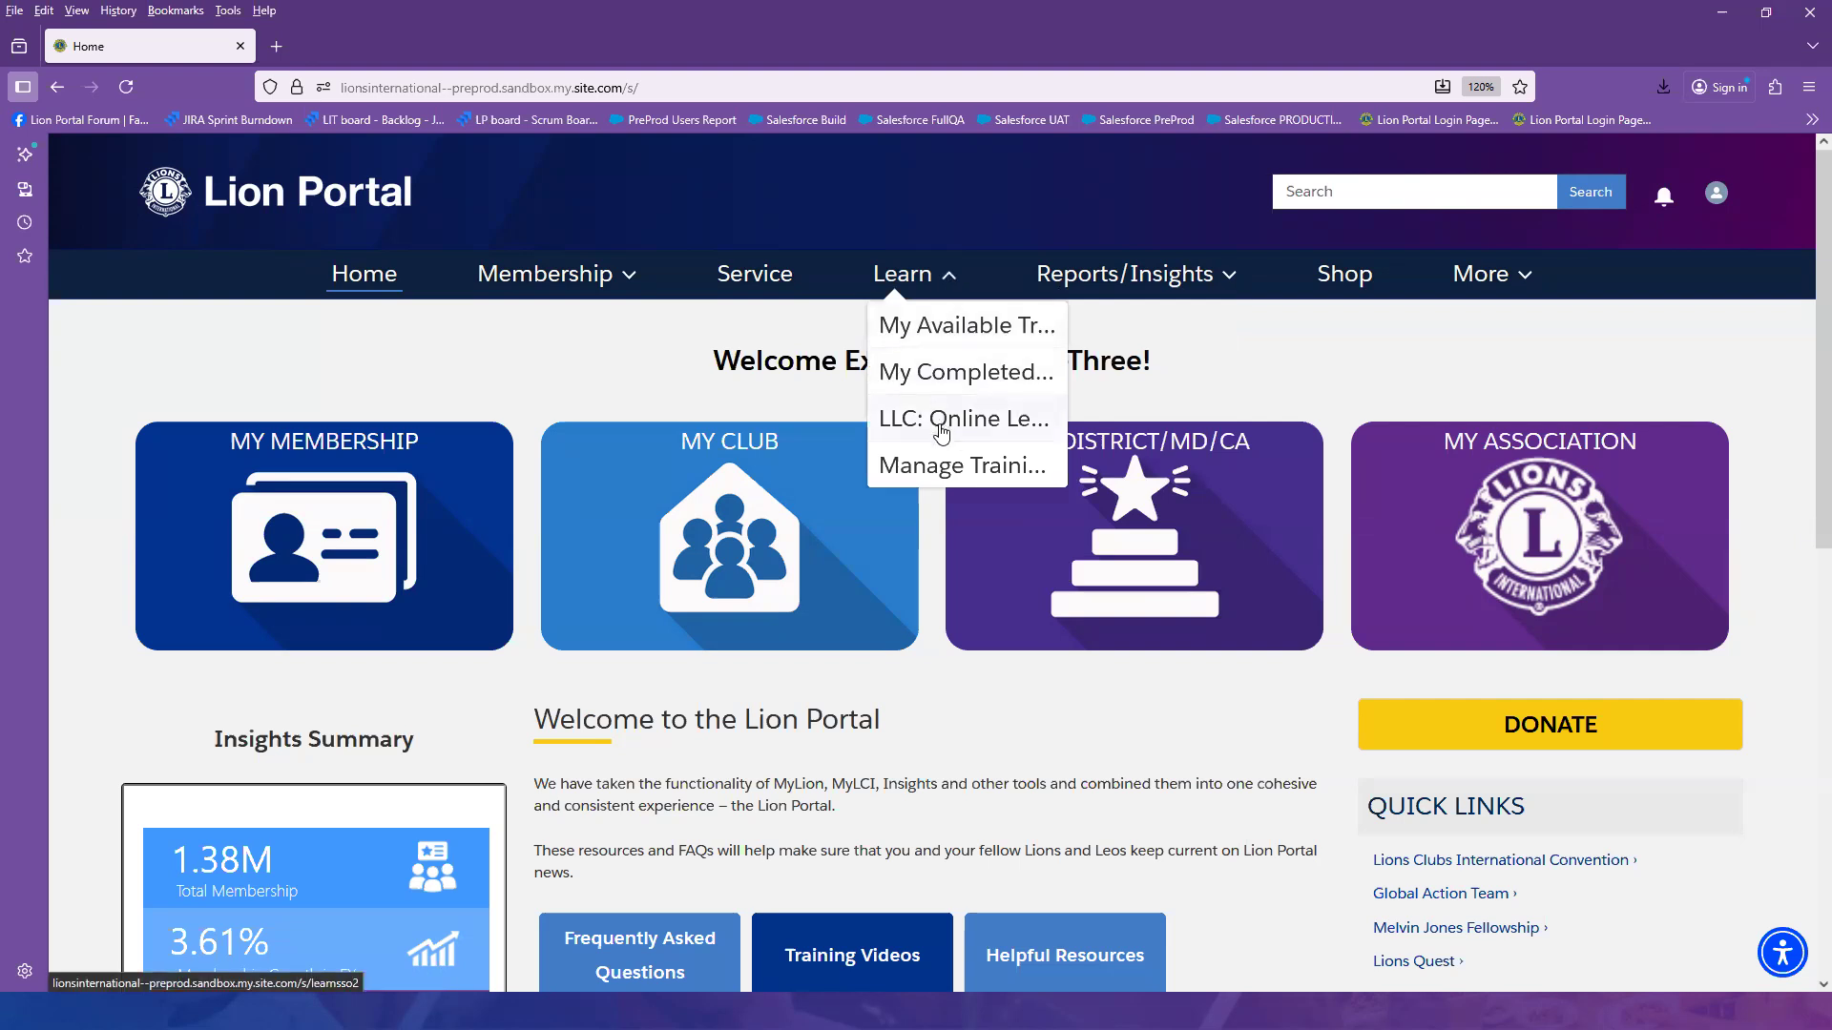
- Open Manage Trainings, bring up its Reports form and select the Learn Training Data report
{"action": "left_click", "coordinate": [941, 466]}
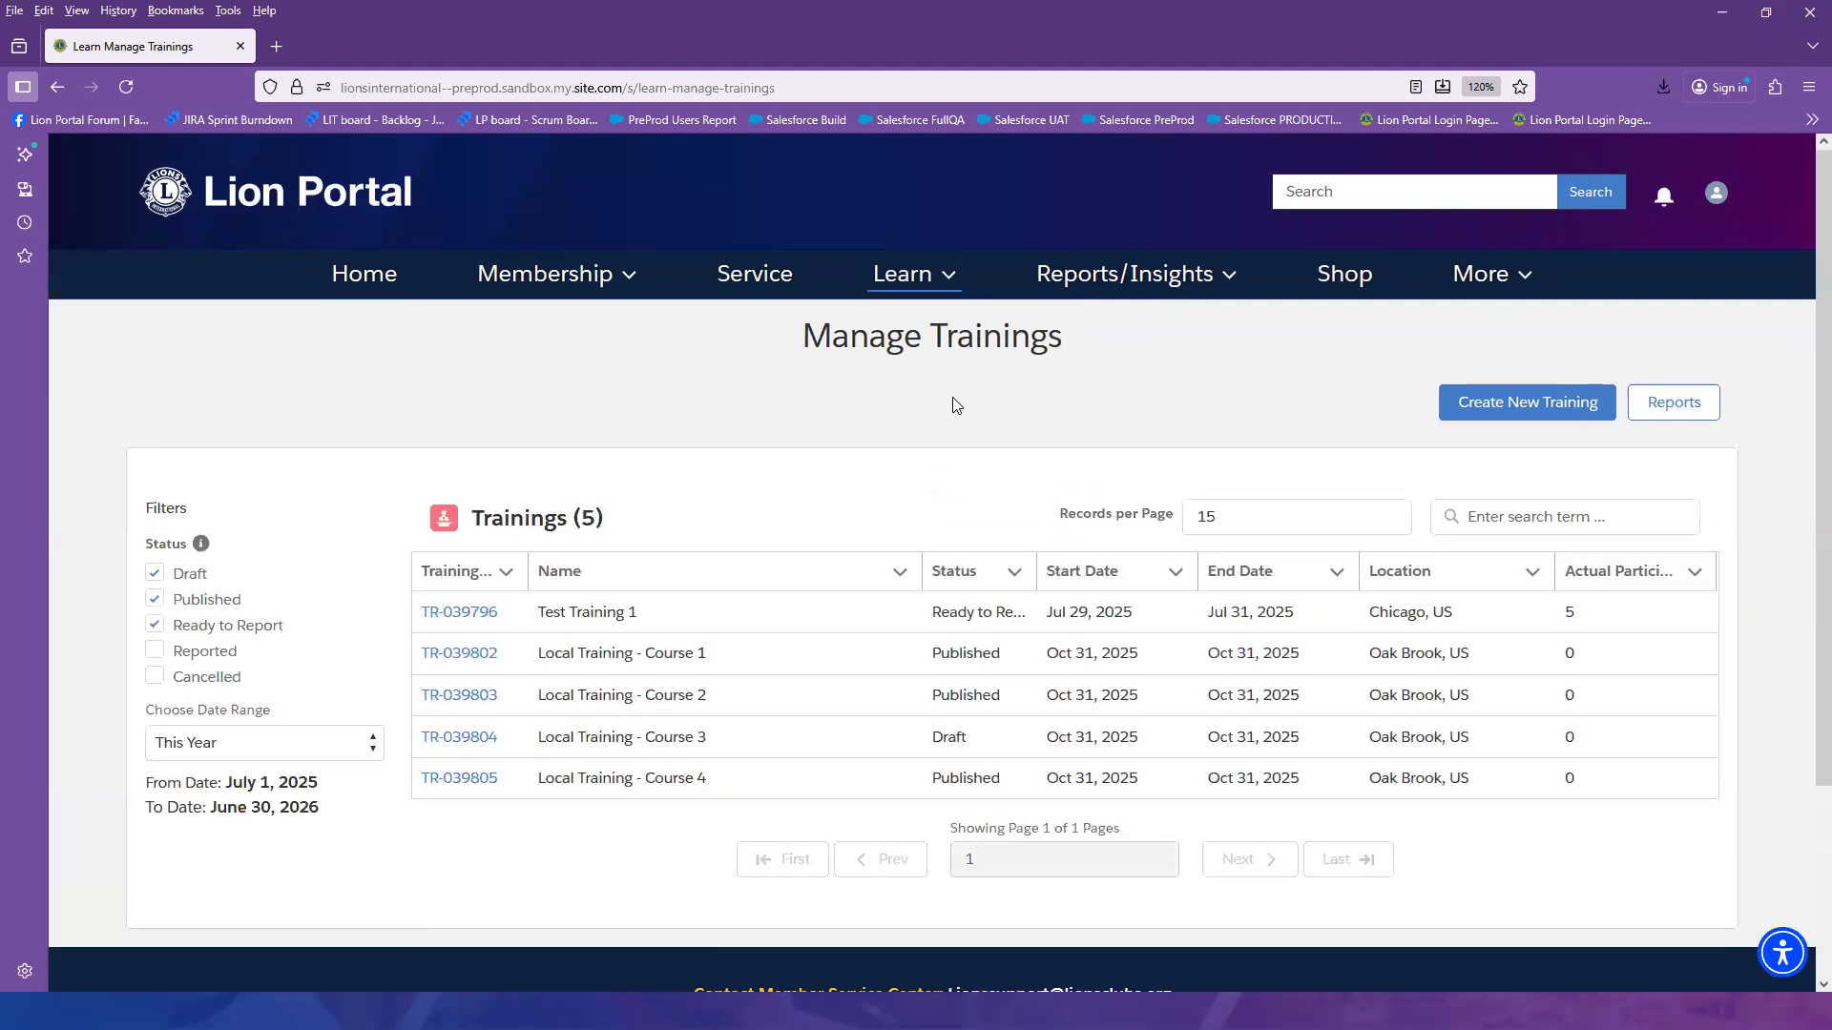
{"action": "left_click", "coordinate": [1679, 408]}
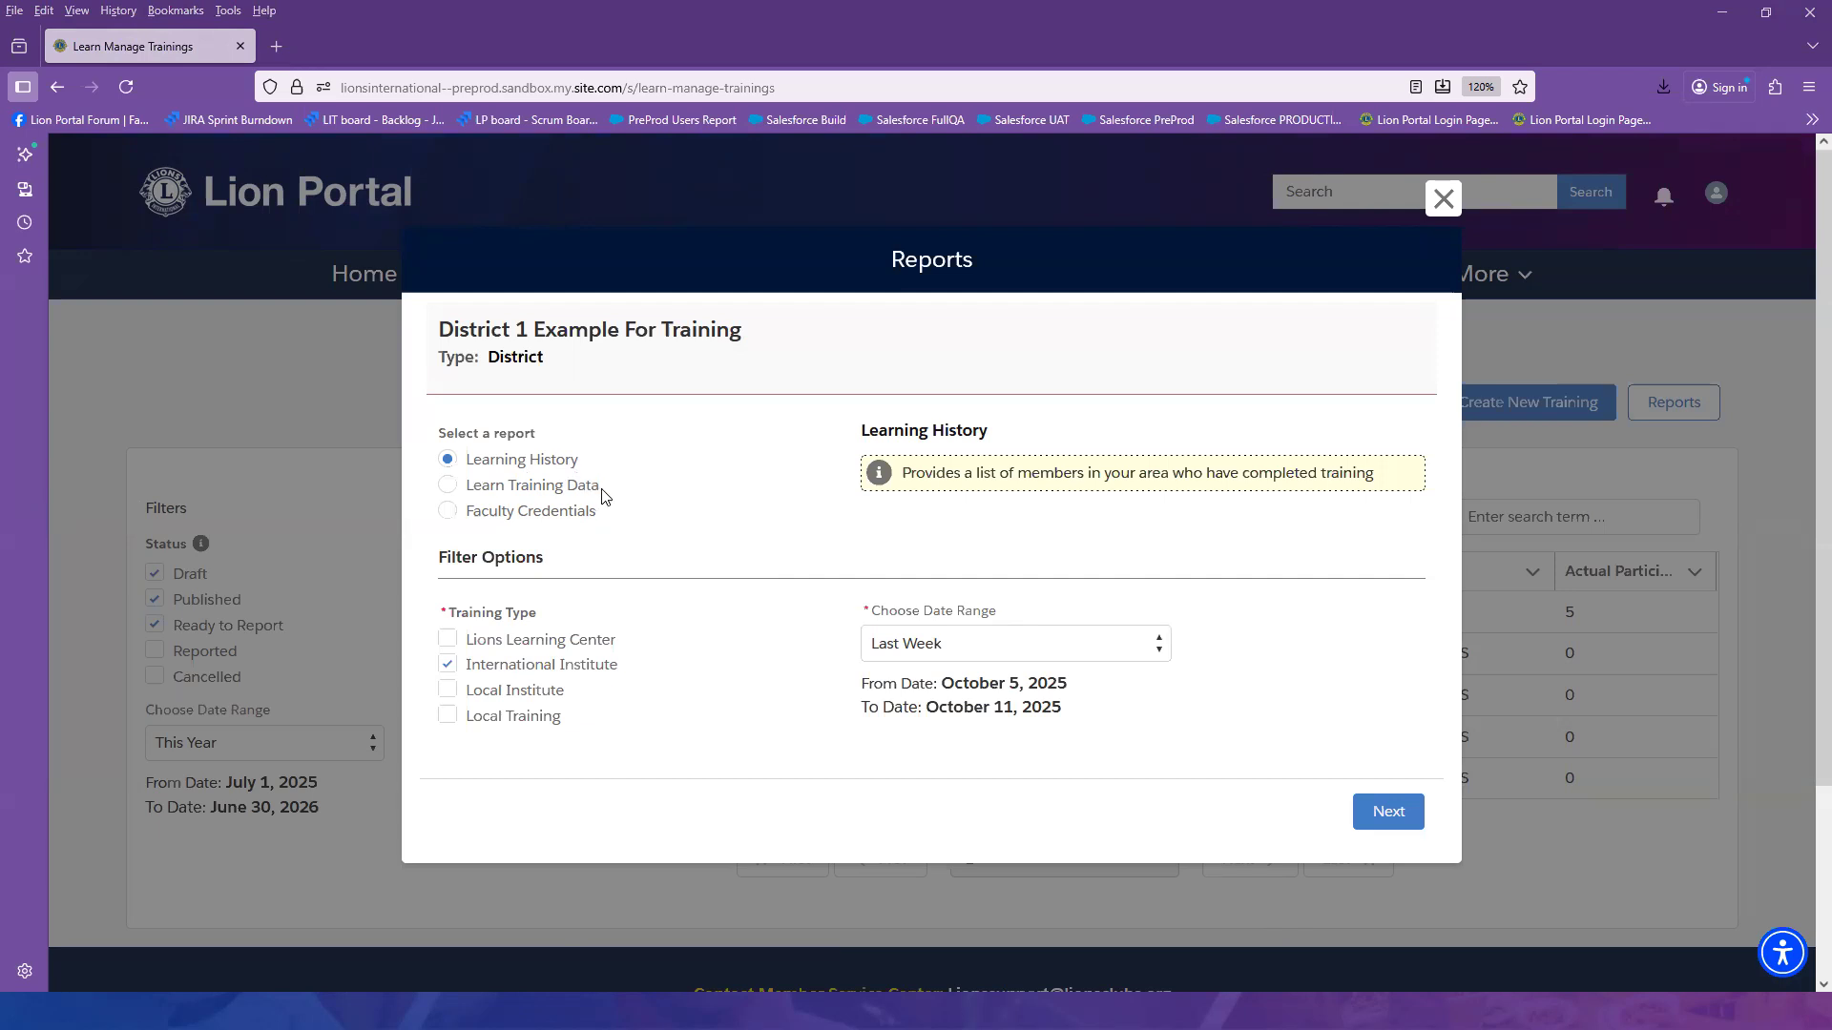
{"action": "left_click", "coordinate": [447, 485]}
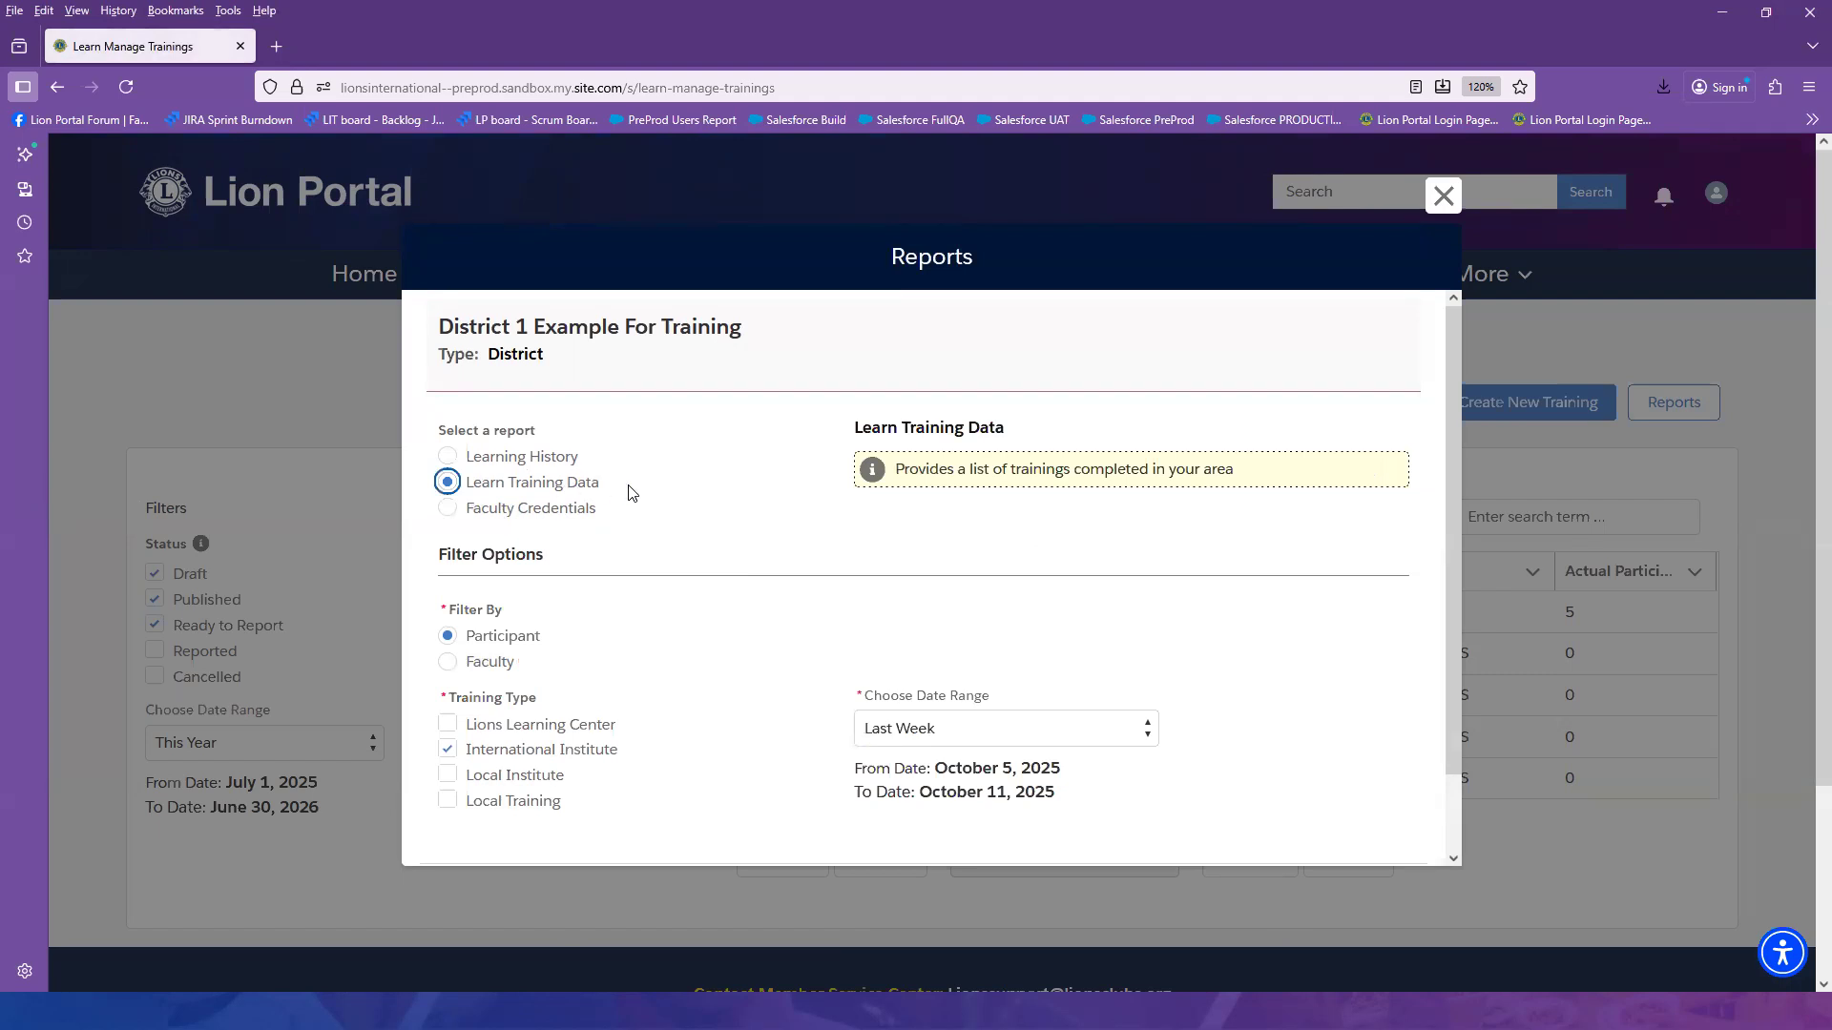
- Run Learning History with Local Training instead of International Institute, date range Last Year
{"action": "left_click", "coordinate": [448, 515]}
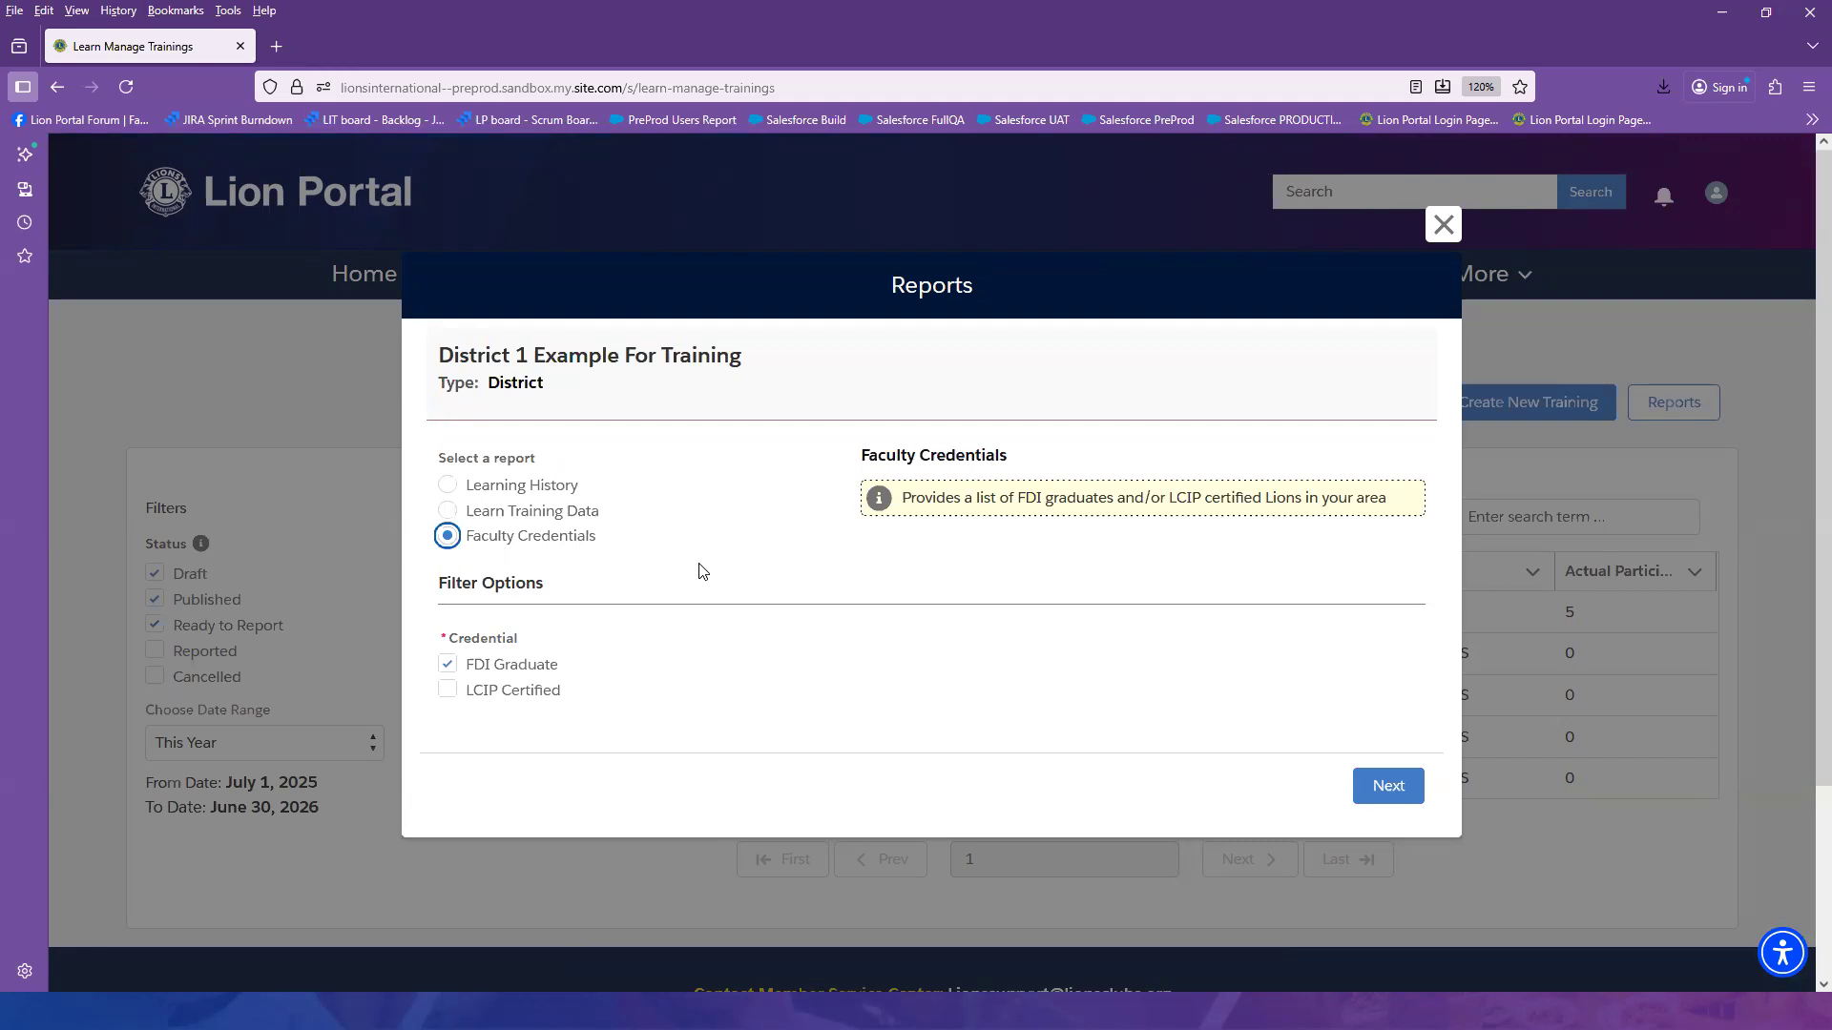
{"action": "left_click", "coordinate": [445, 489]}
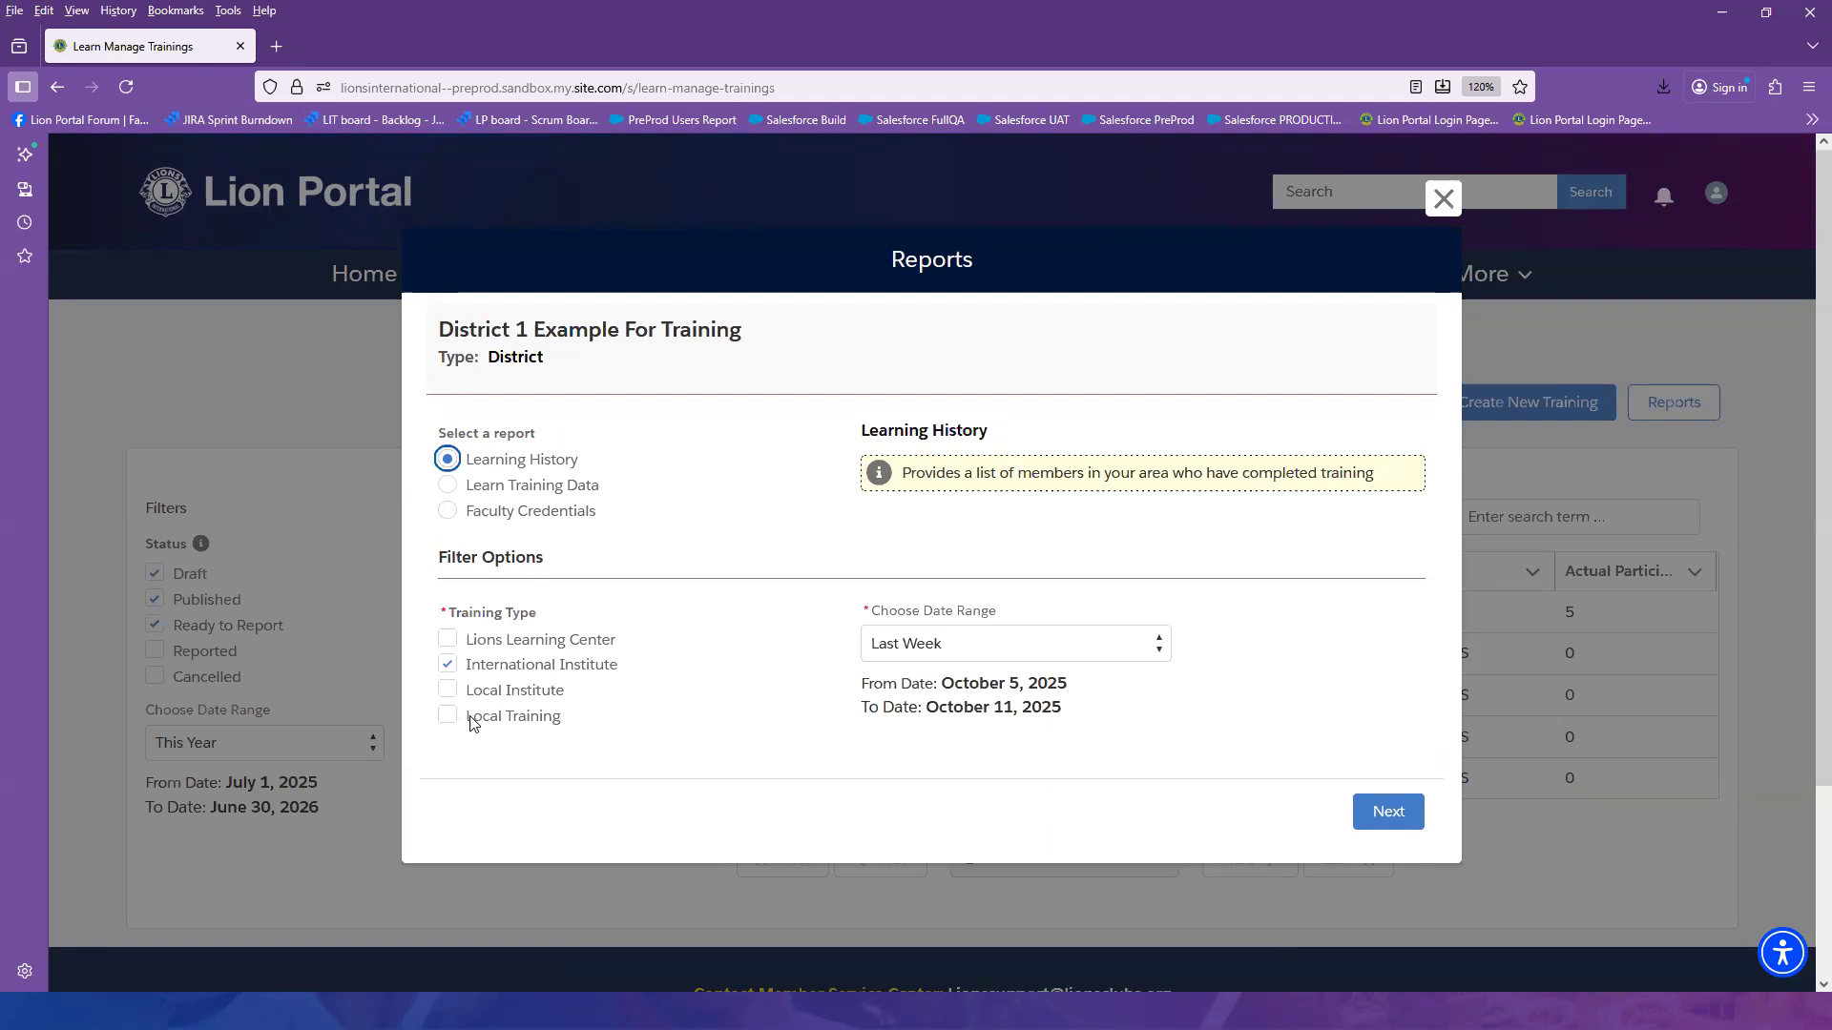
{"action": "left_click", "coordinate": [449, 668]}
{"action": "left_click", "coordinate": [449, 716]}
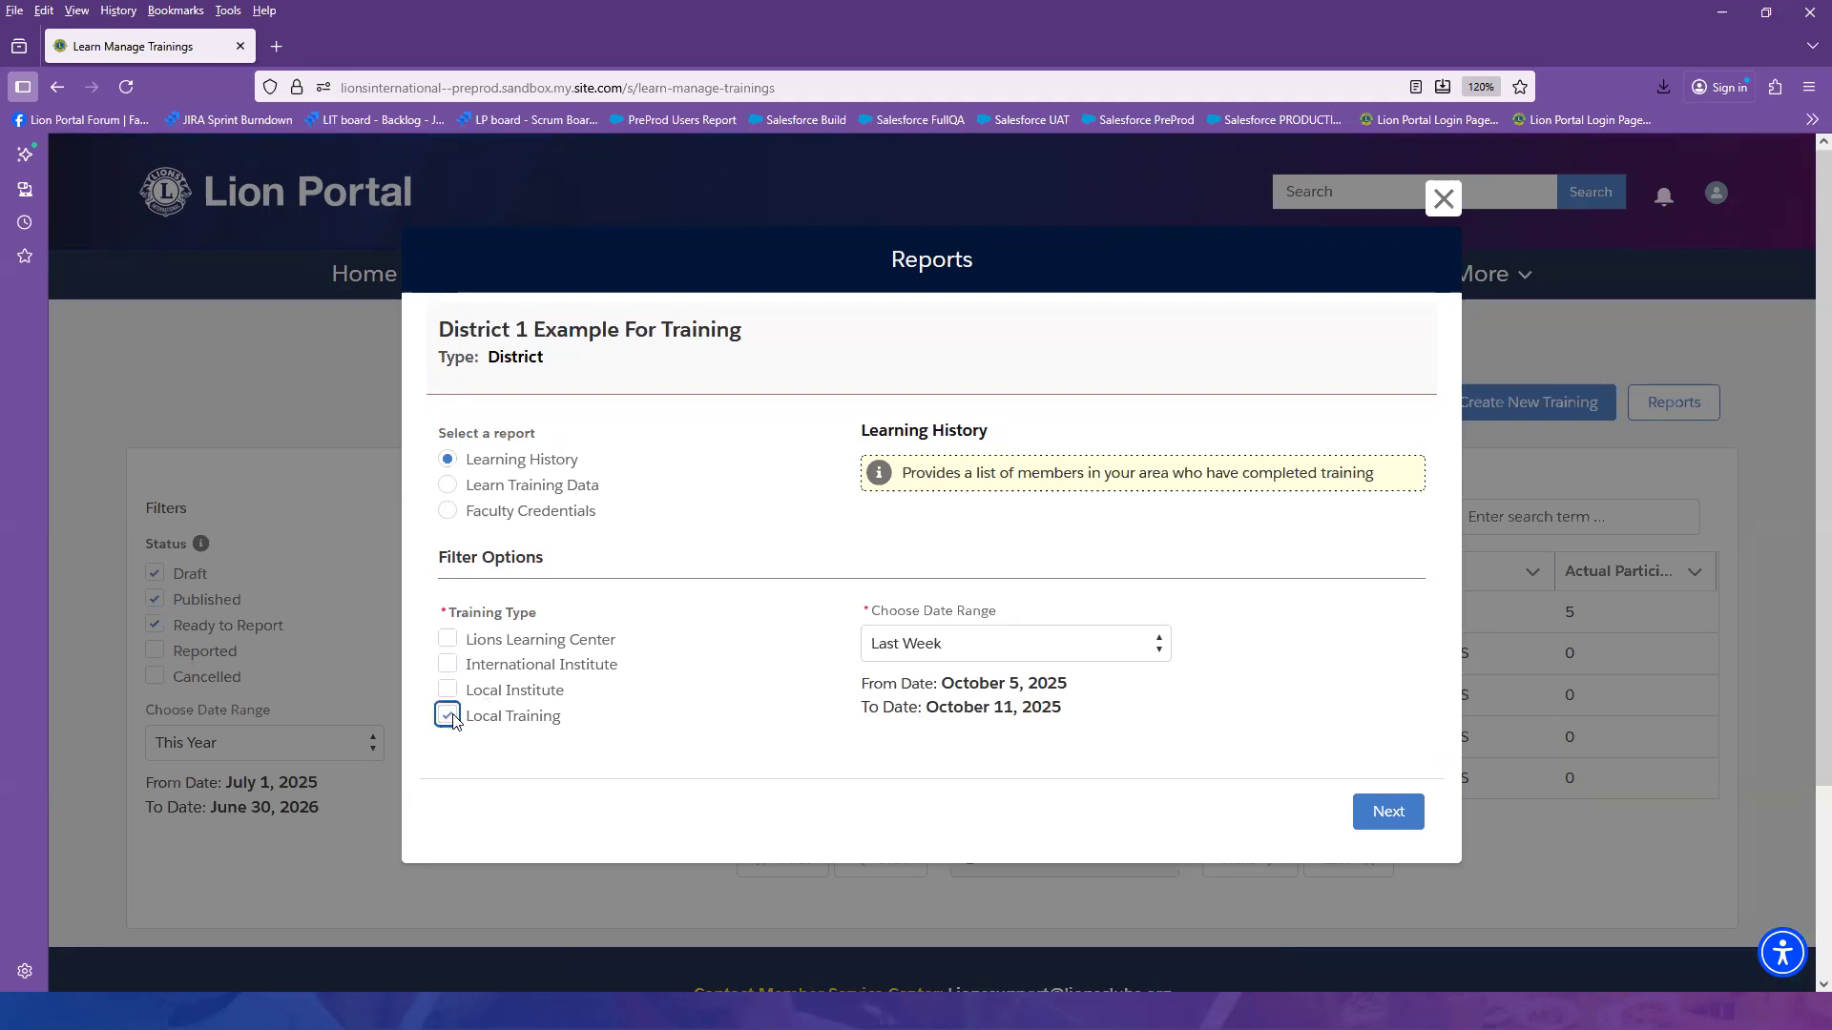
{"action": "left_click", "coordinate": [1016, 645]}
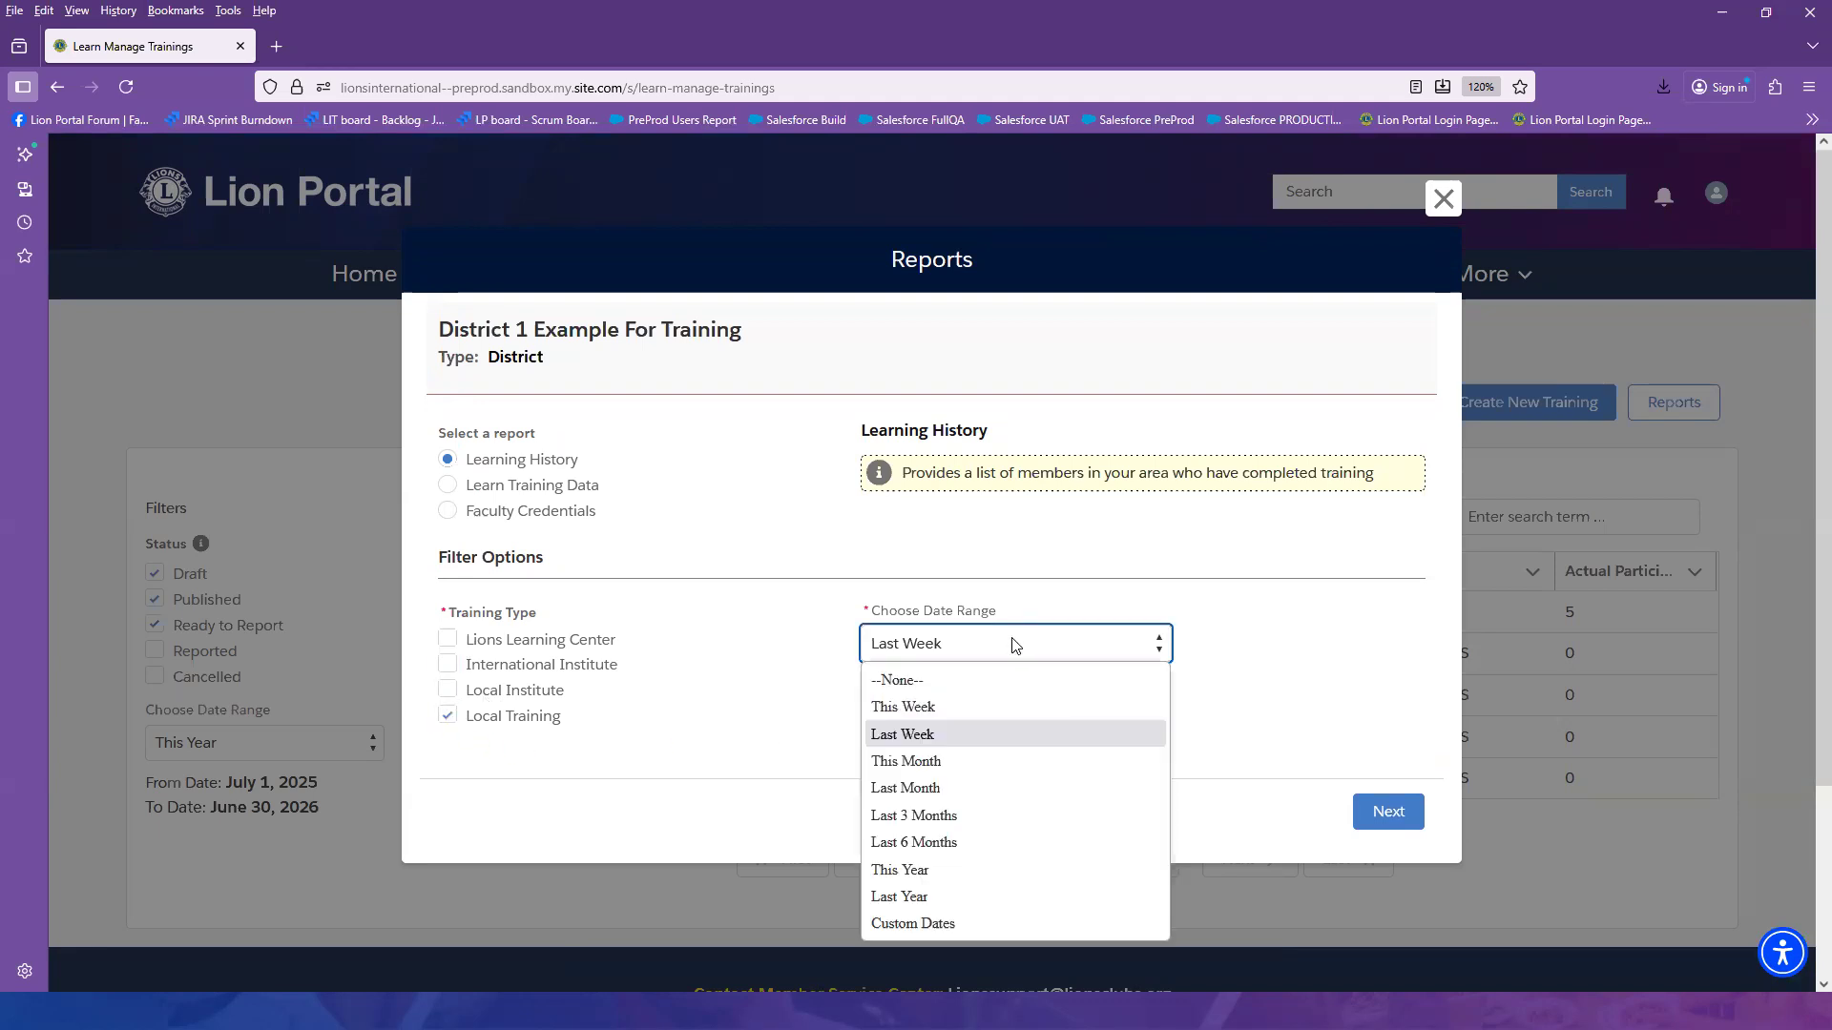
{"action": "left_click", "coordinate": [1004, 896]}
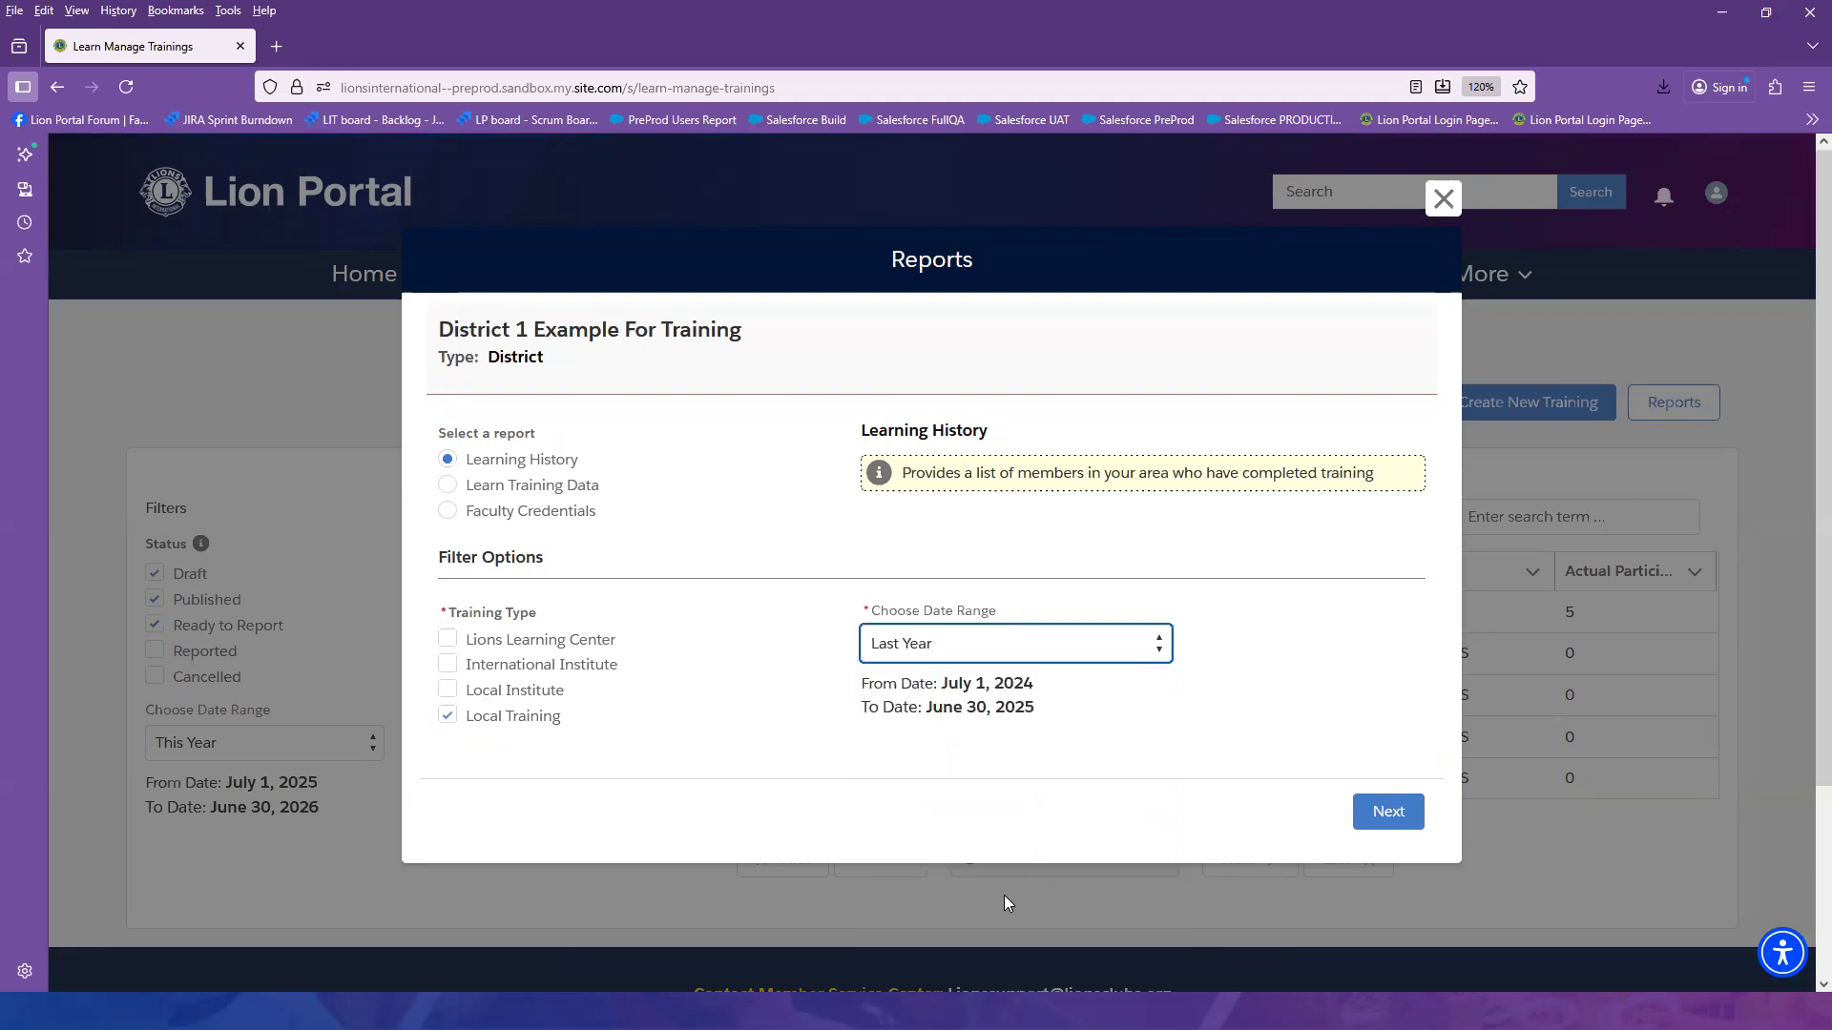
{"action": "left_click", "coordinate": [1376, 814]}
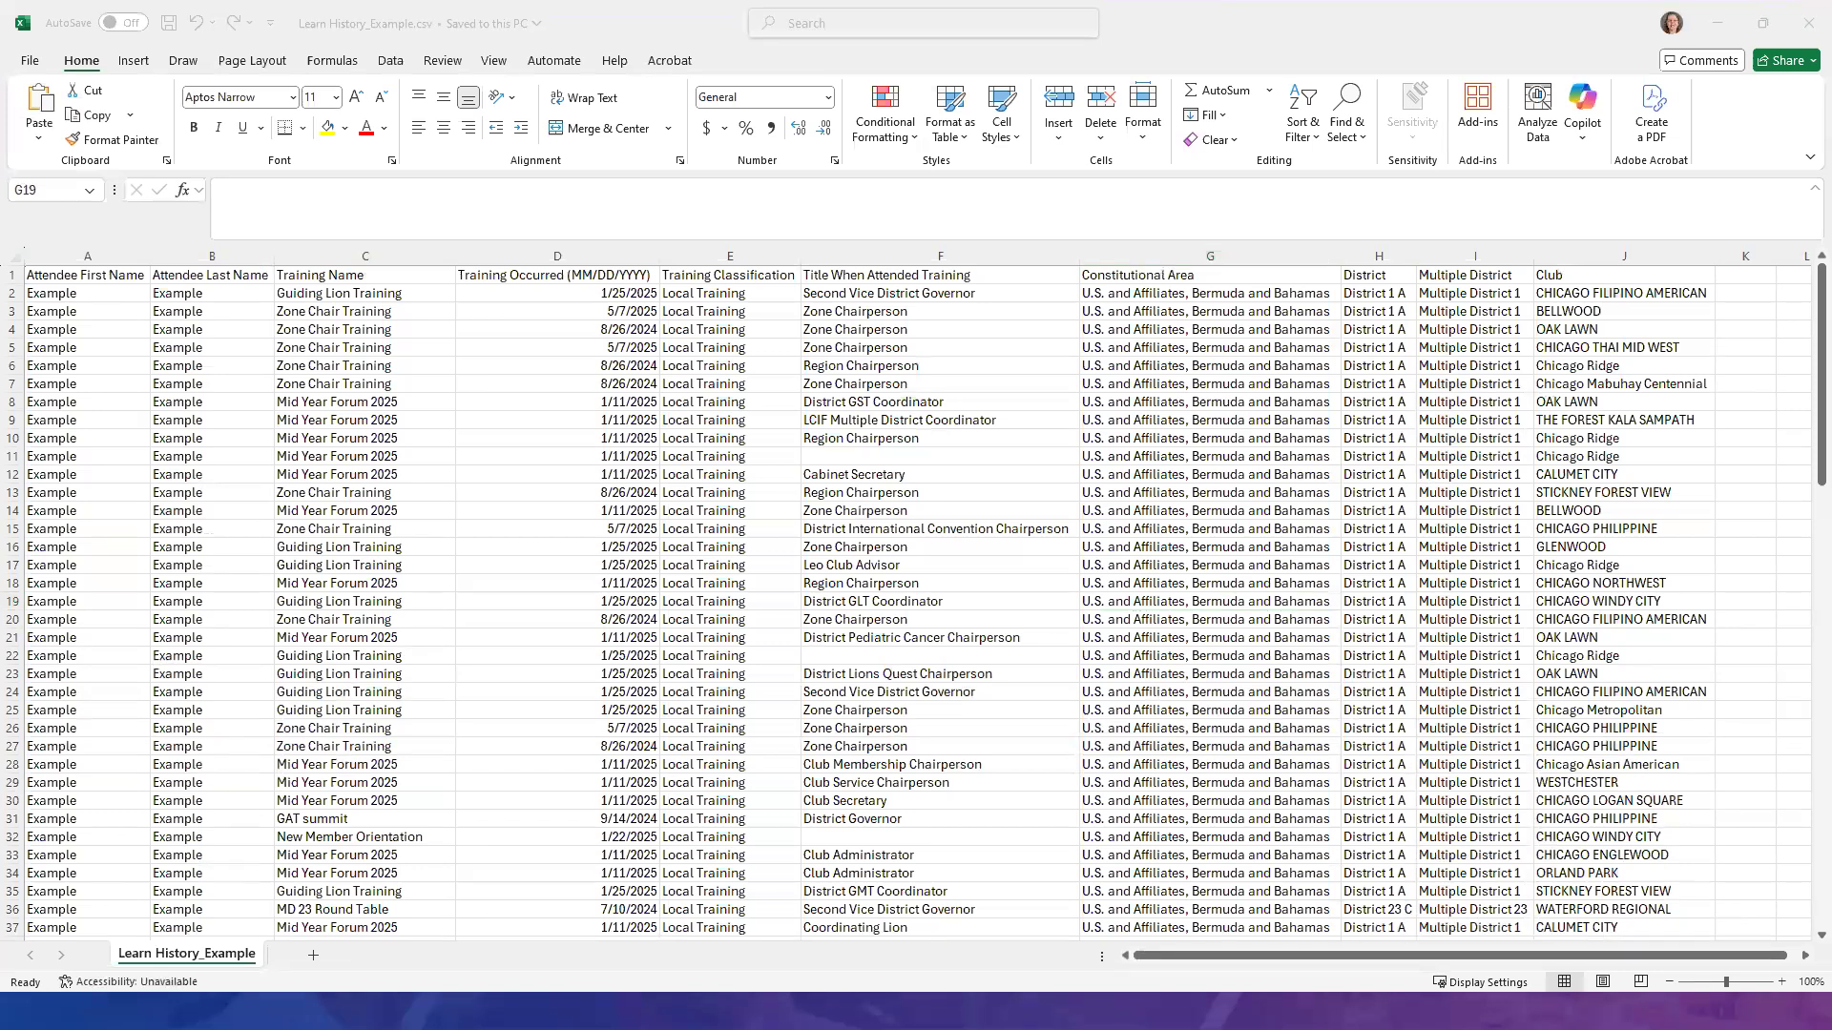
- Review Learn History_Example.csv in Excel, then minimize Excel
{"action": "left_click", "coordinate": [1703, 45]}
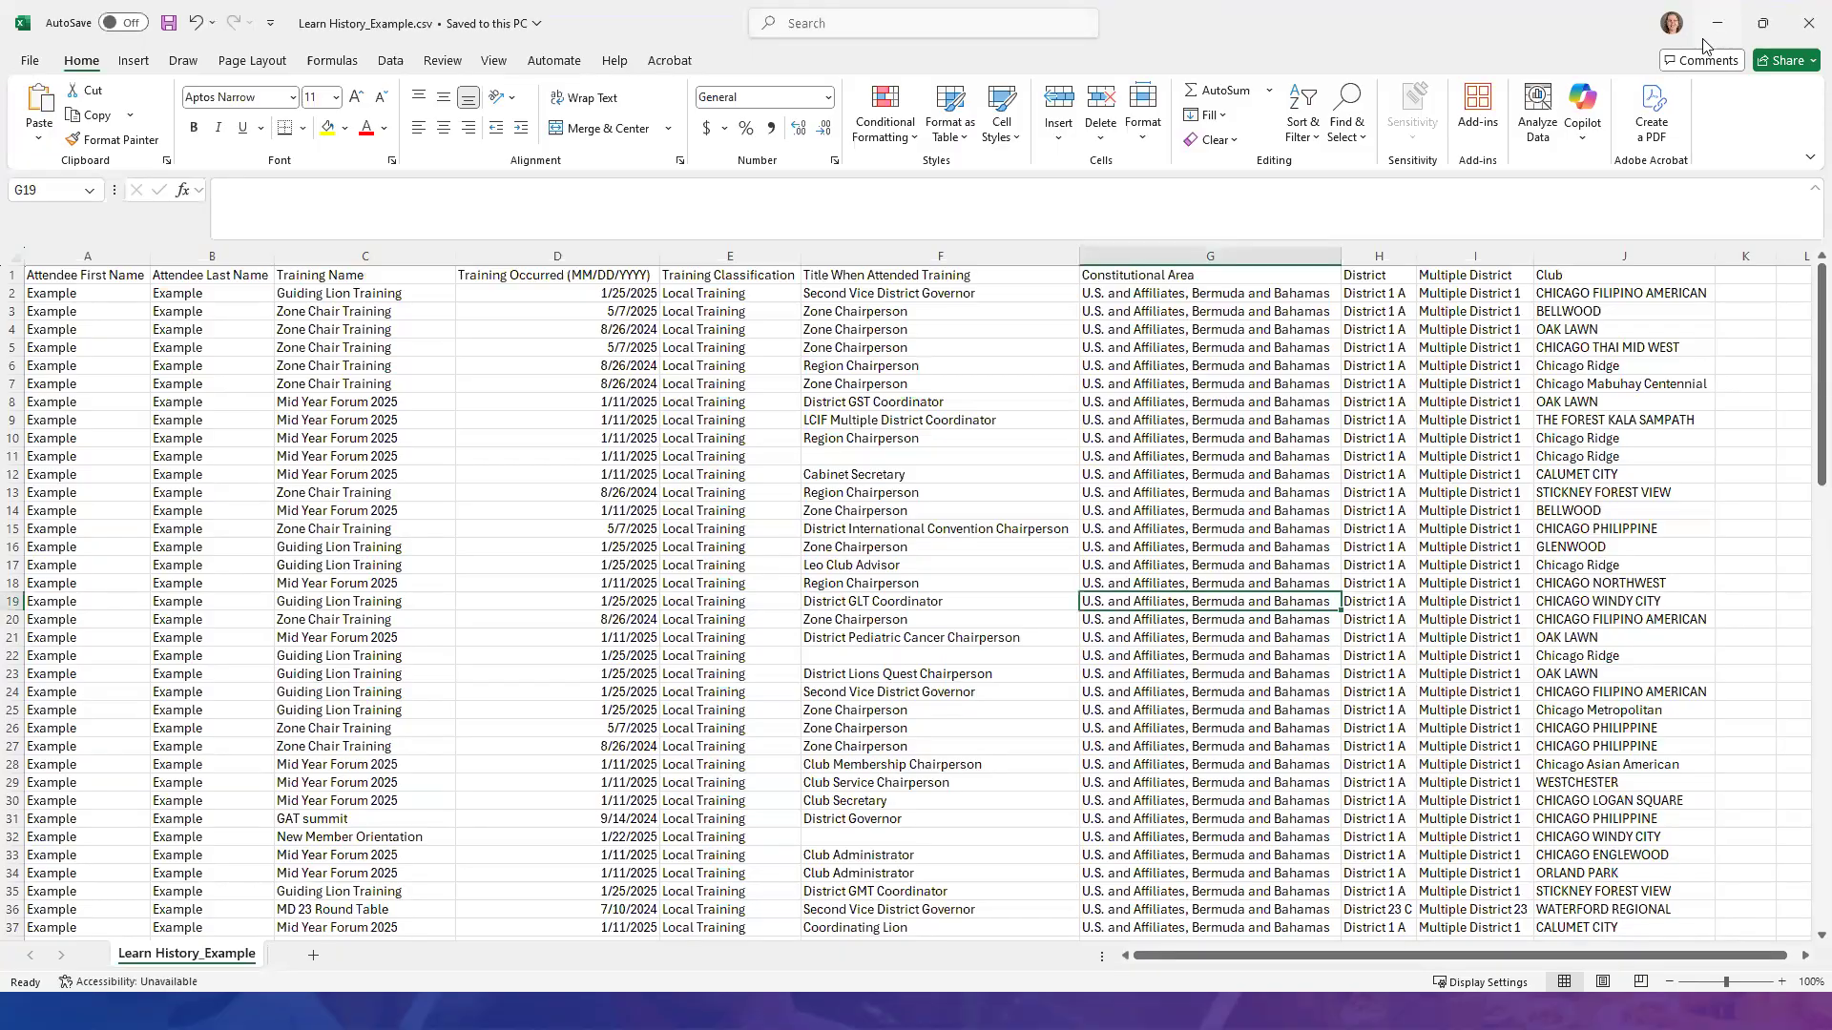
{"action": "left_click", "coordinate": [1716, 23]}
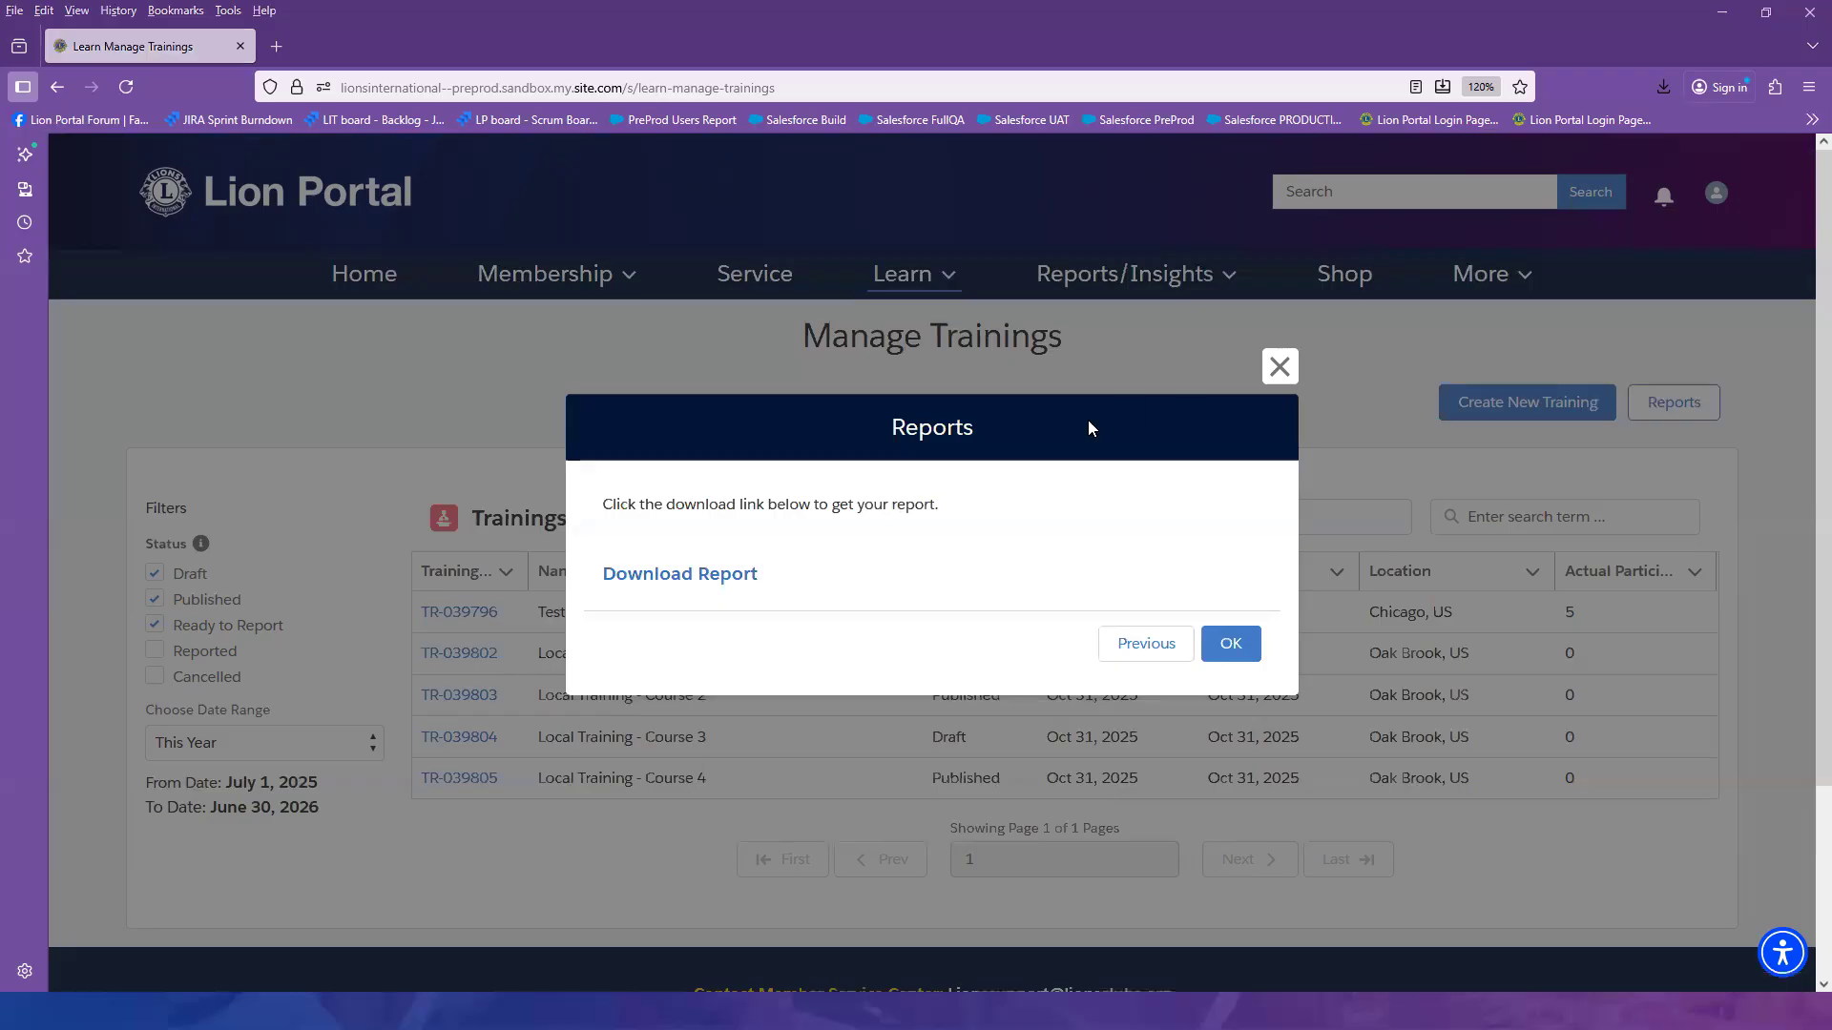
- Go back and generate Learn Training Data filtered by Faculty with the This Year date range
{"action": "left_click", "coordinate": [1130, 648]}
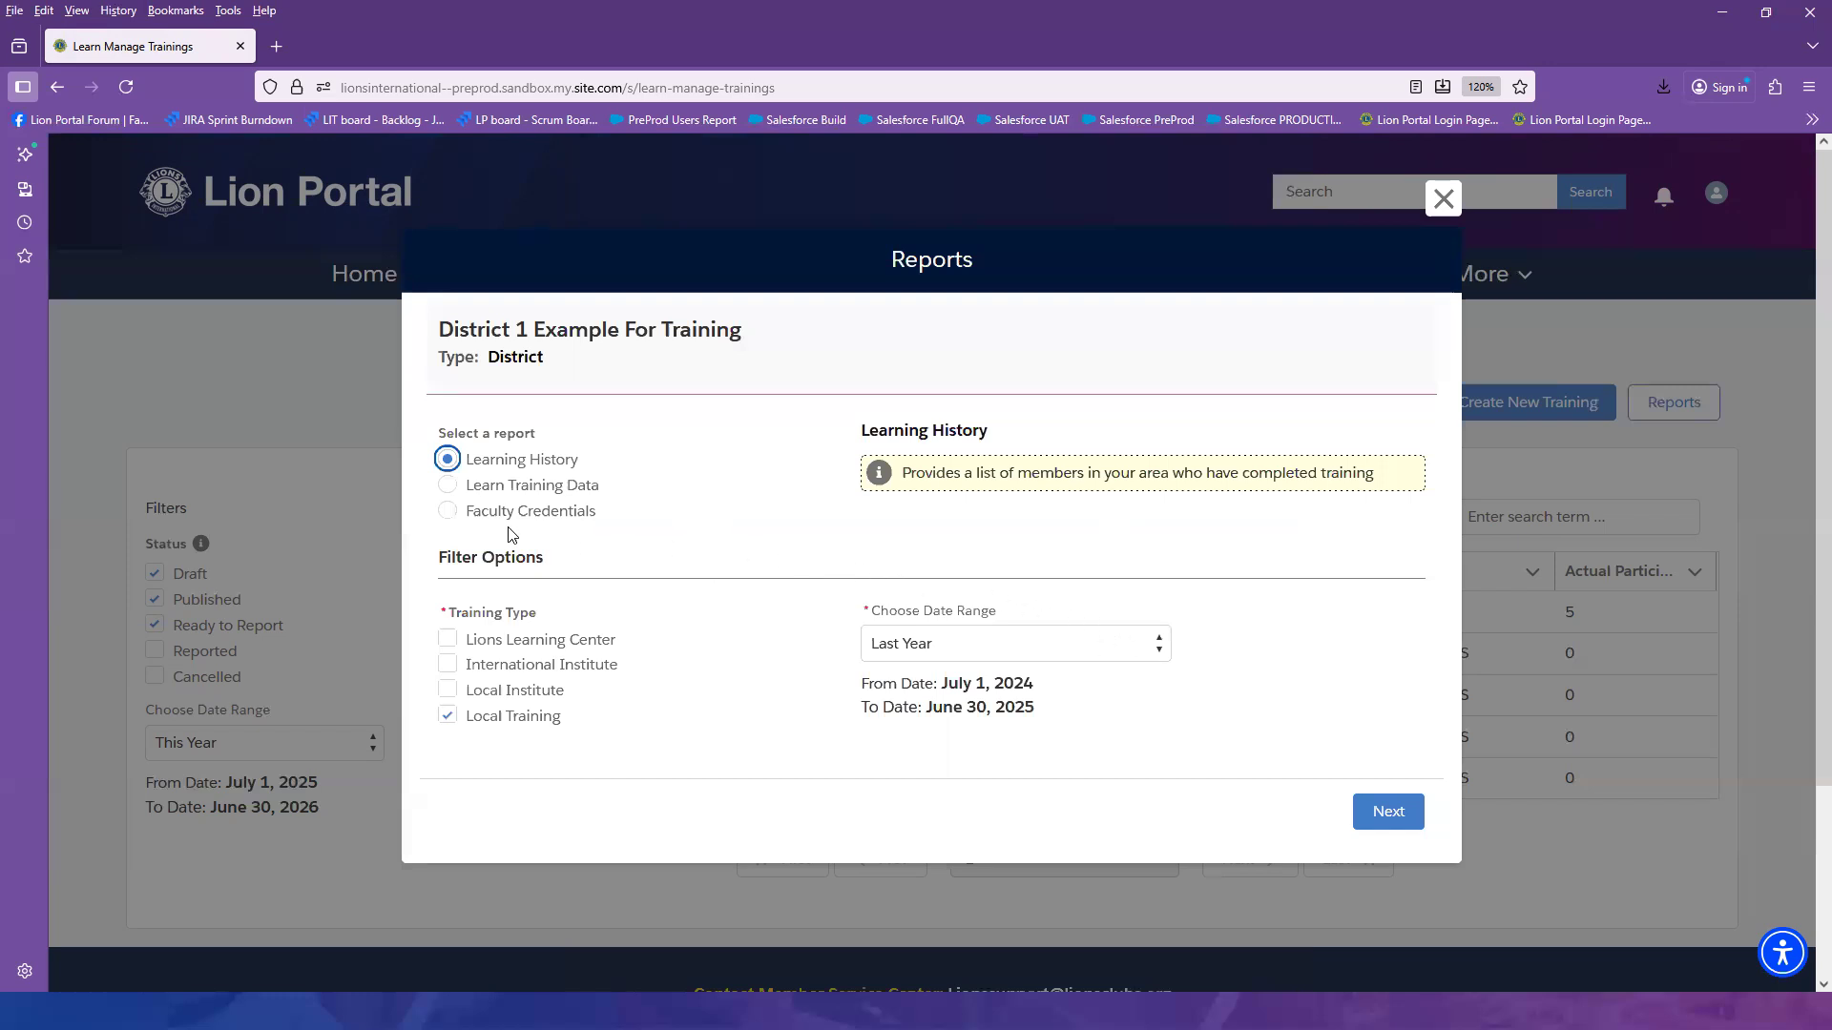
{"action": "left_click", "coordinate": [448, 485]}
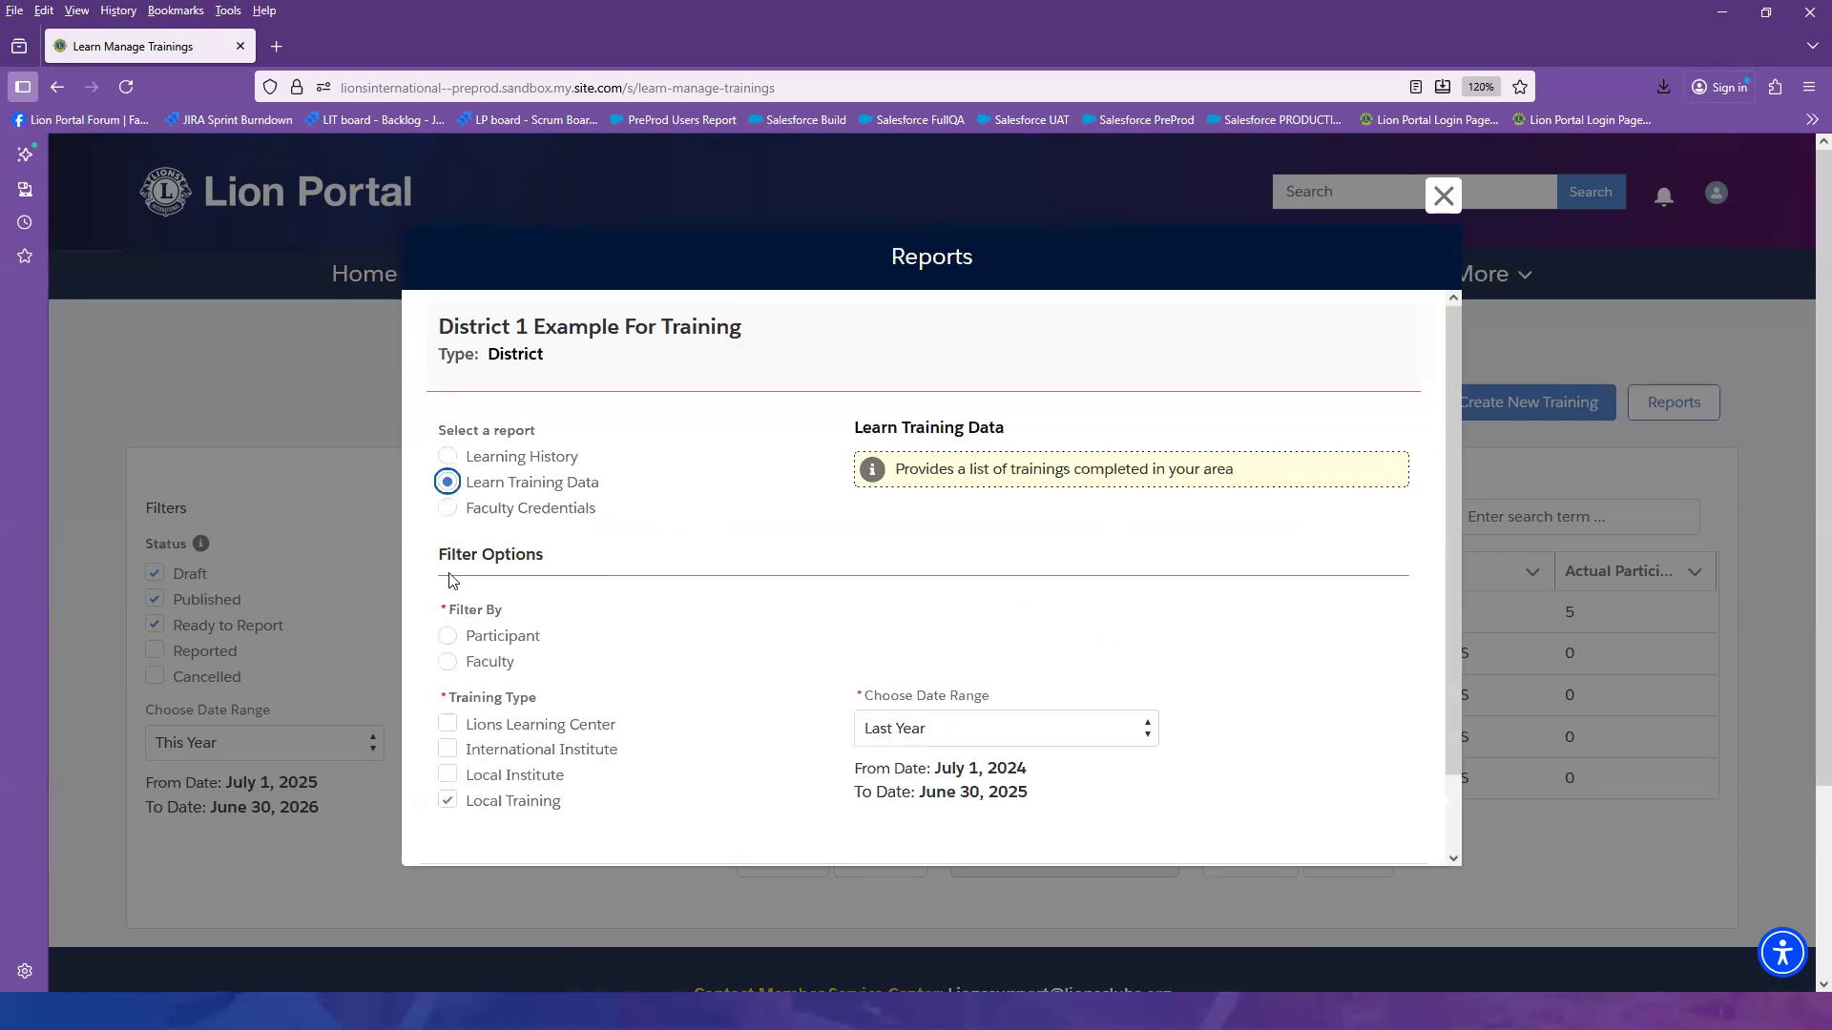
{"action": "left_click", "coordinate": [449, 666]}
{"action": "left_click", "coordinate": [956, 730]}
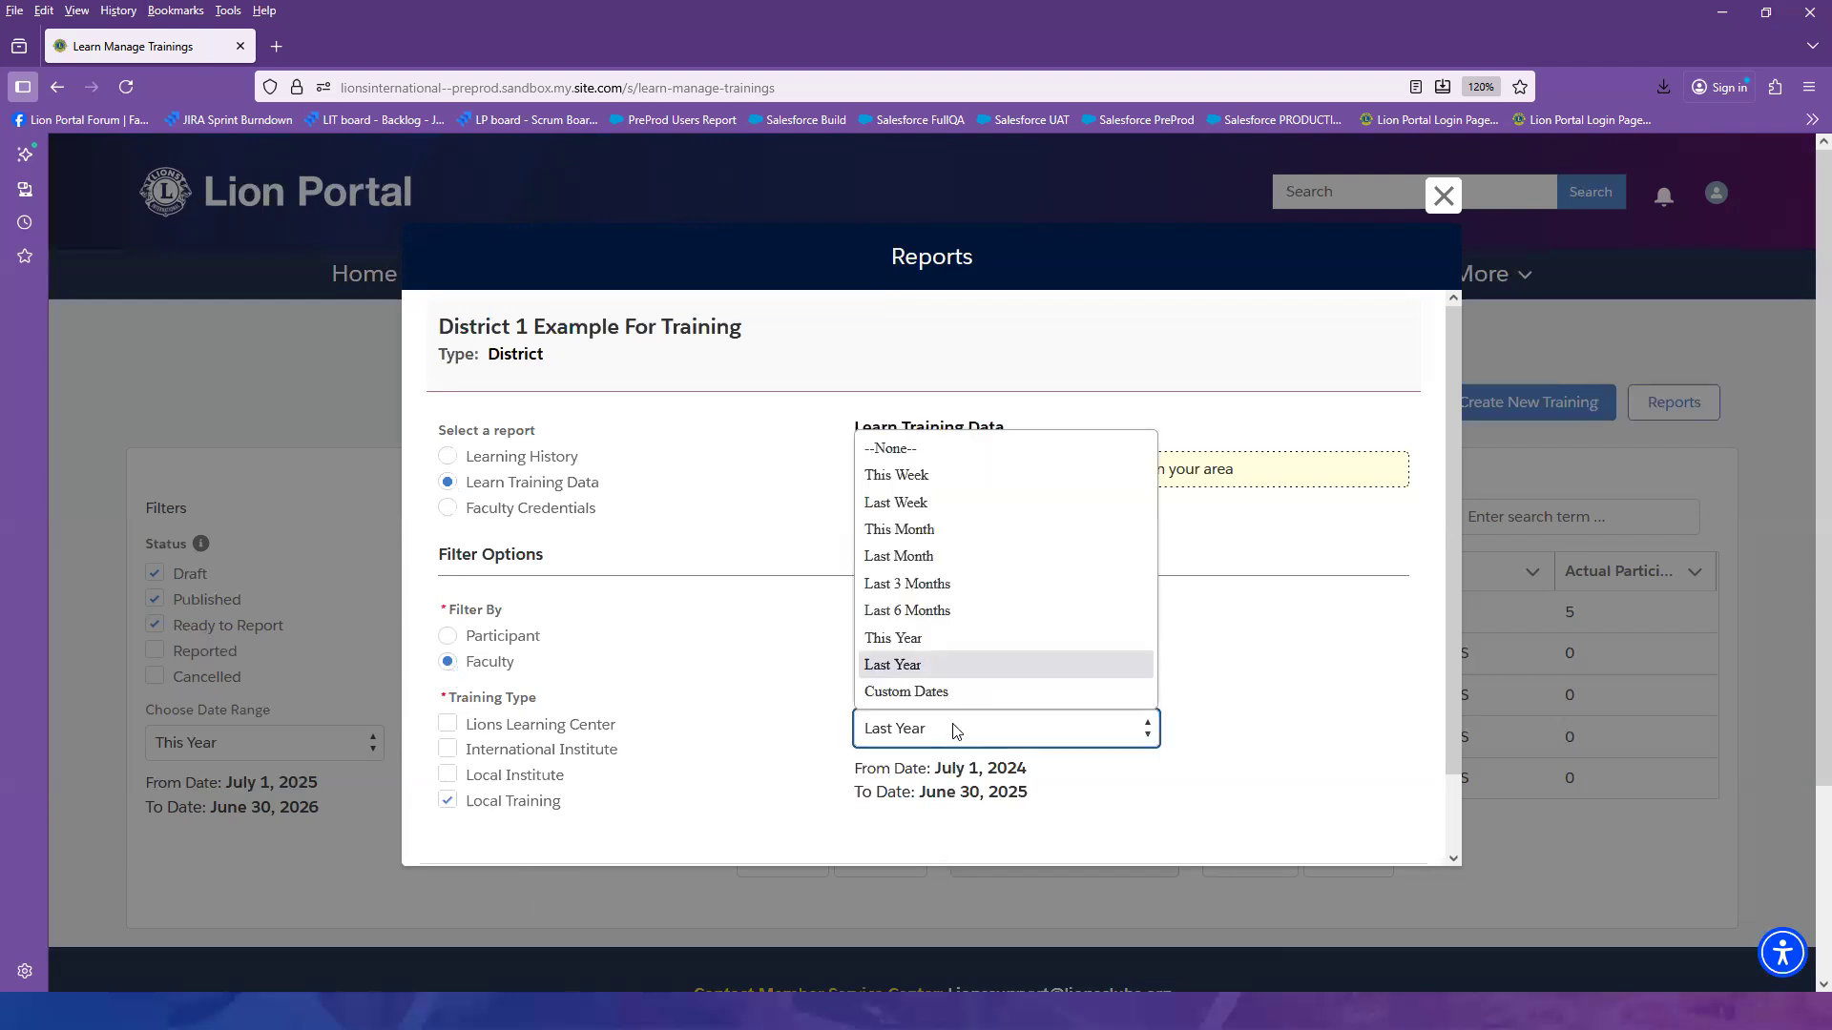
{"action": "left_click", "coordinate": [954, 638]}
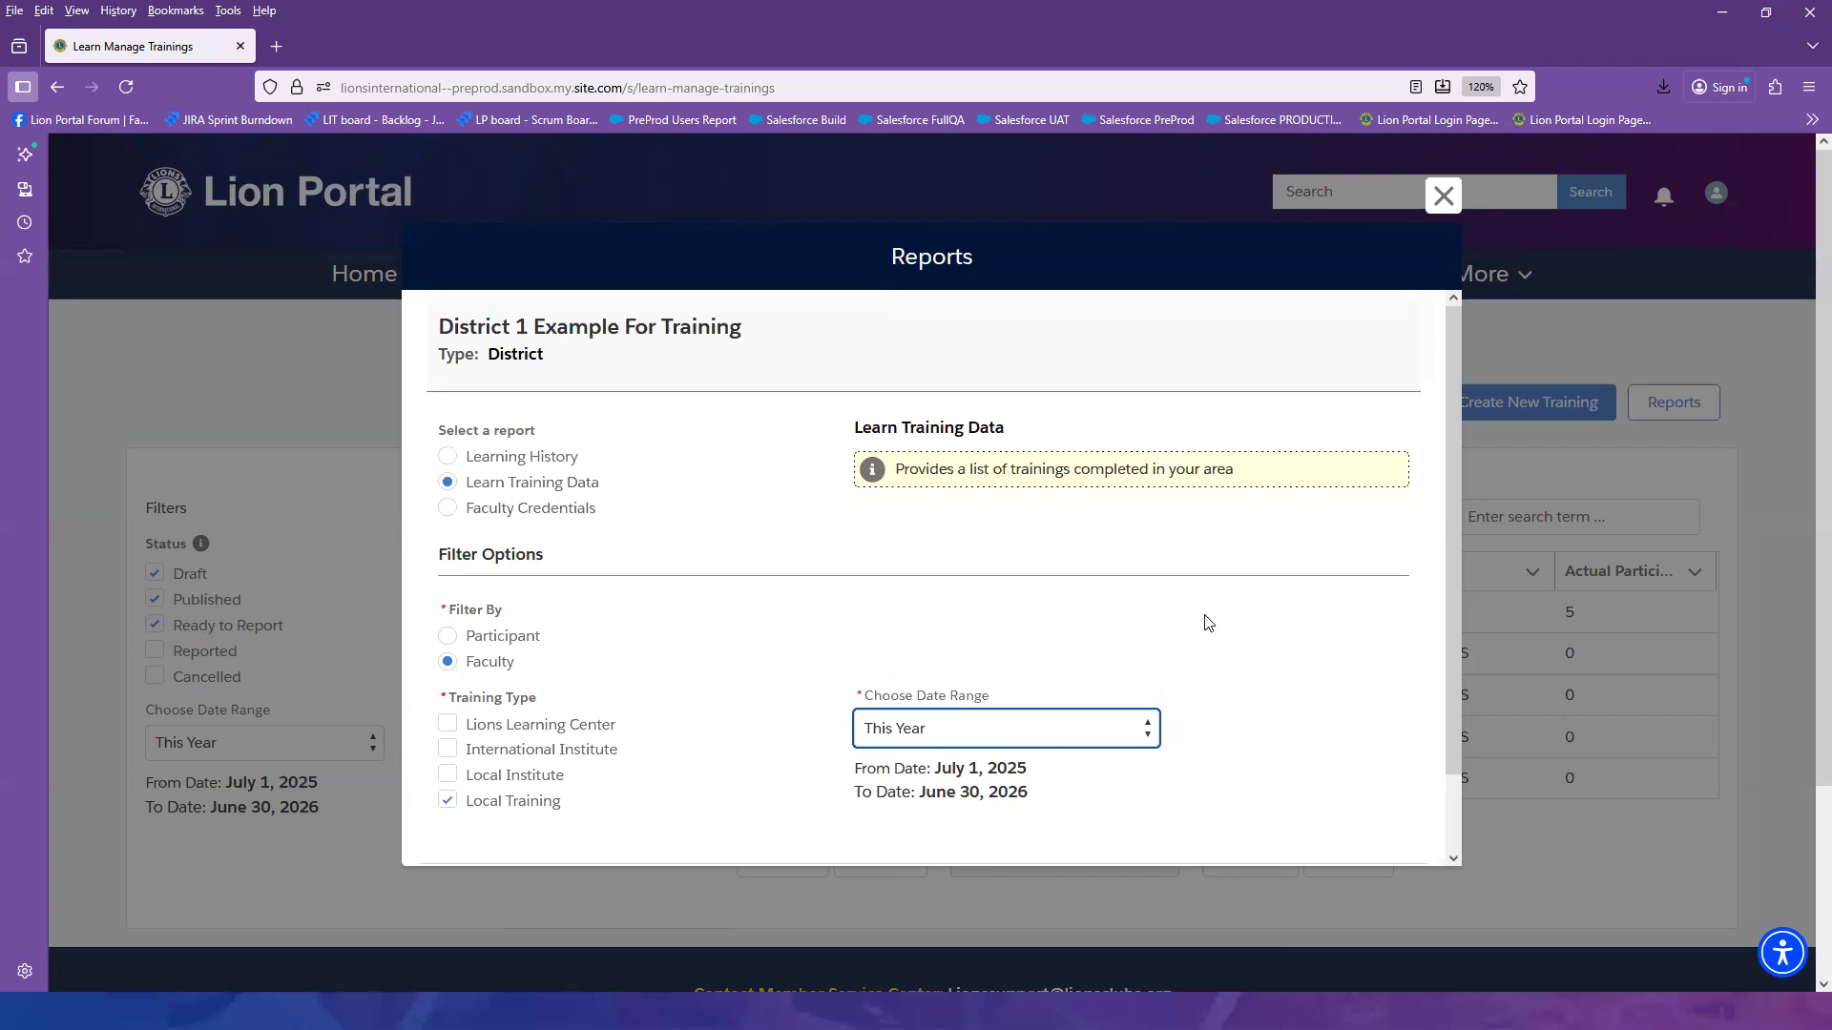
{"action": "scroll", "coordinate": [1458, 594], "scroll_direction": "down", "scroll_amount": 2}
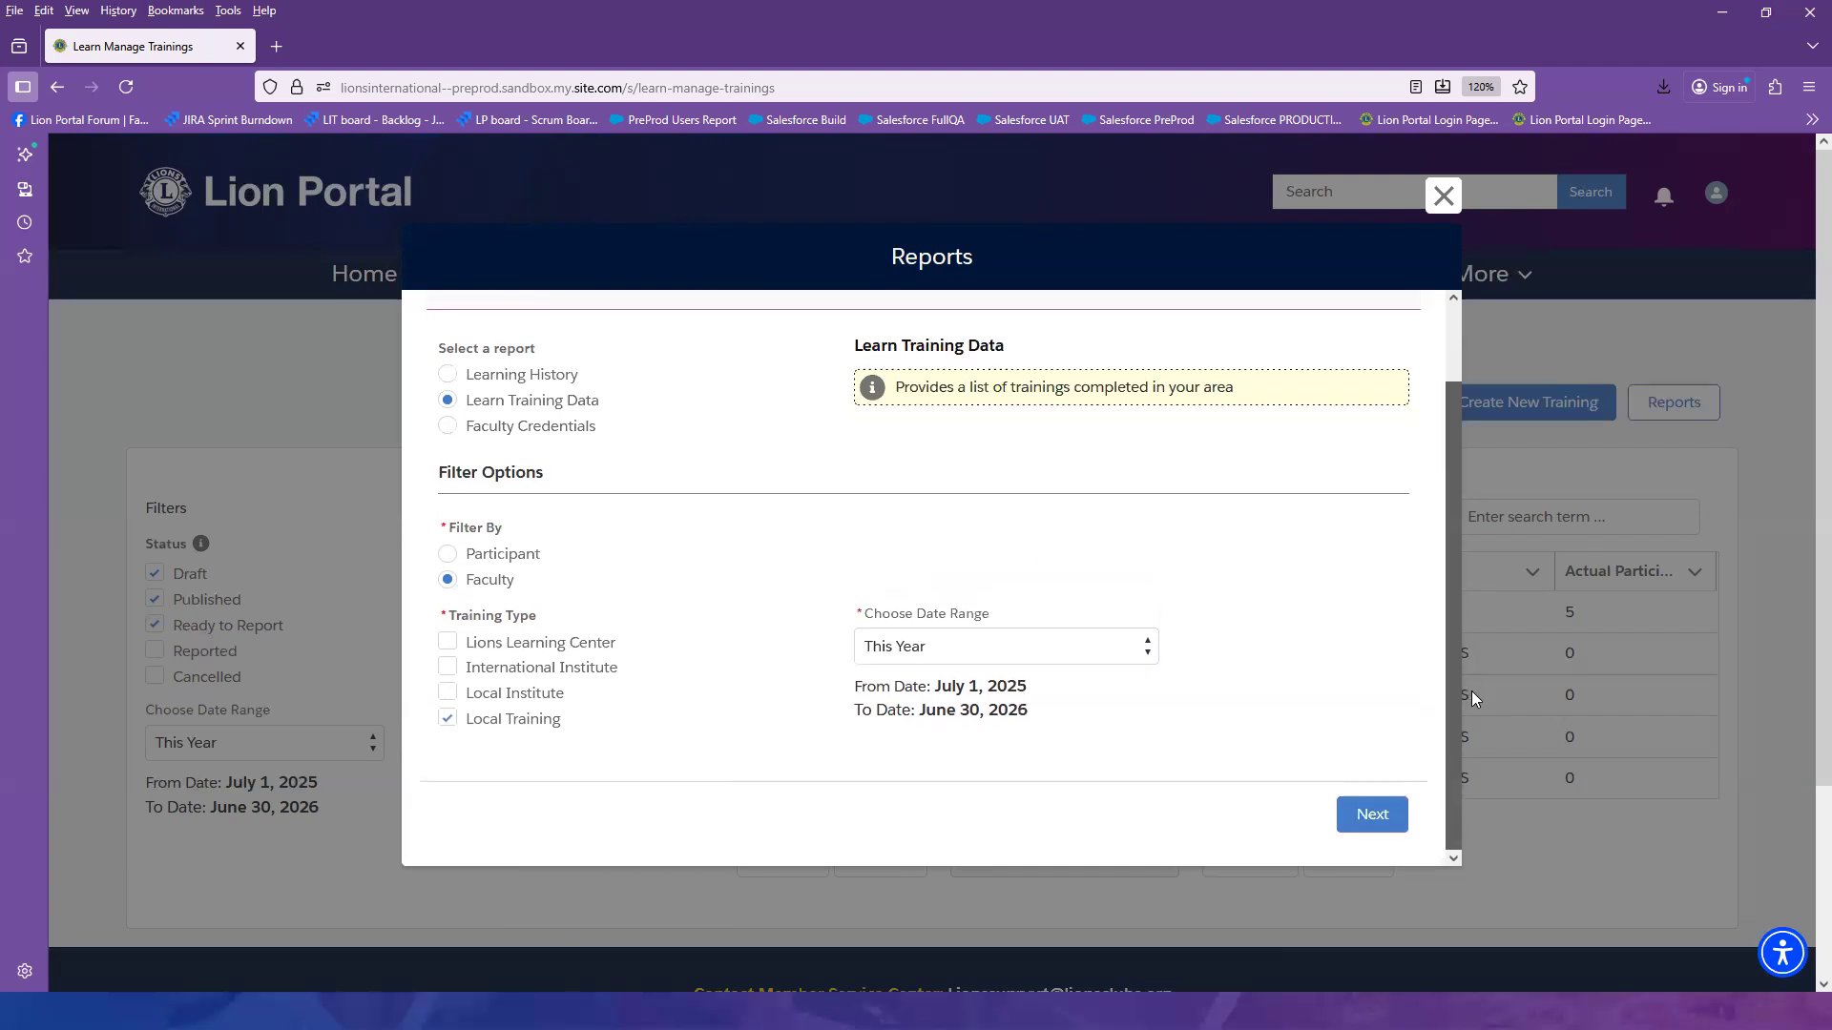
{"action": "left_click", "coordinate": [1368, 817]}
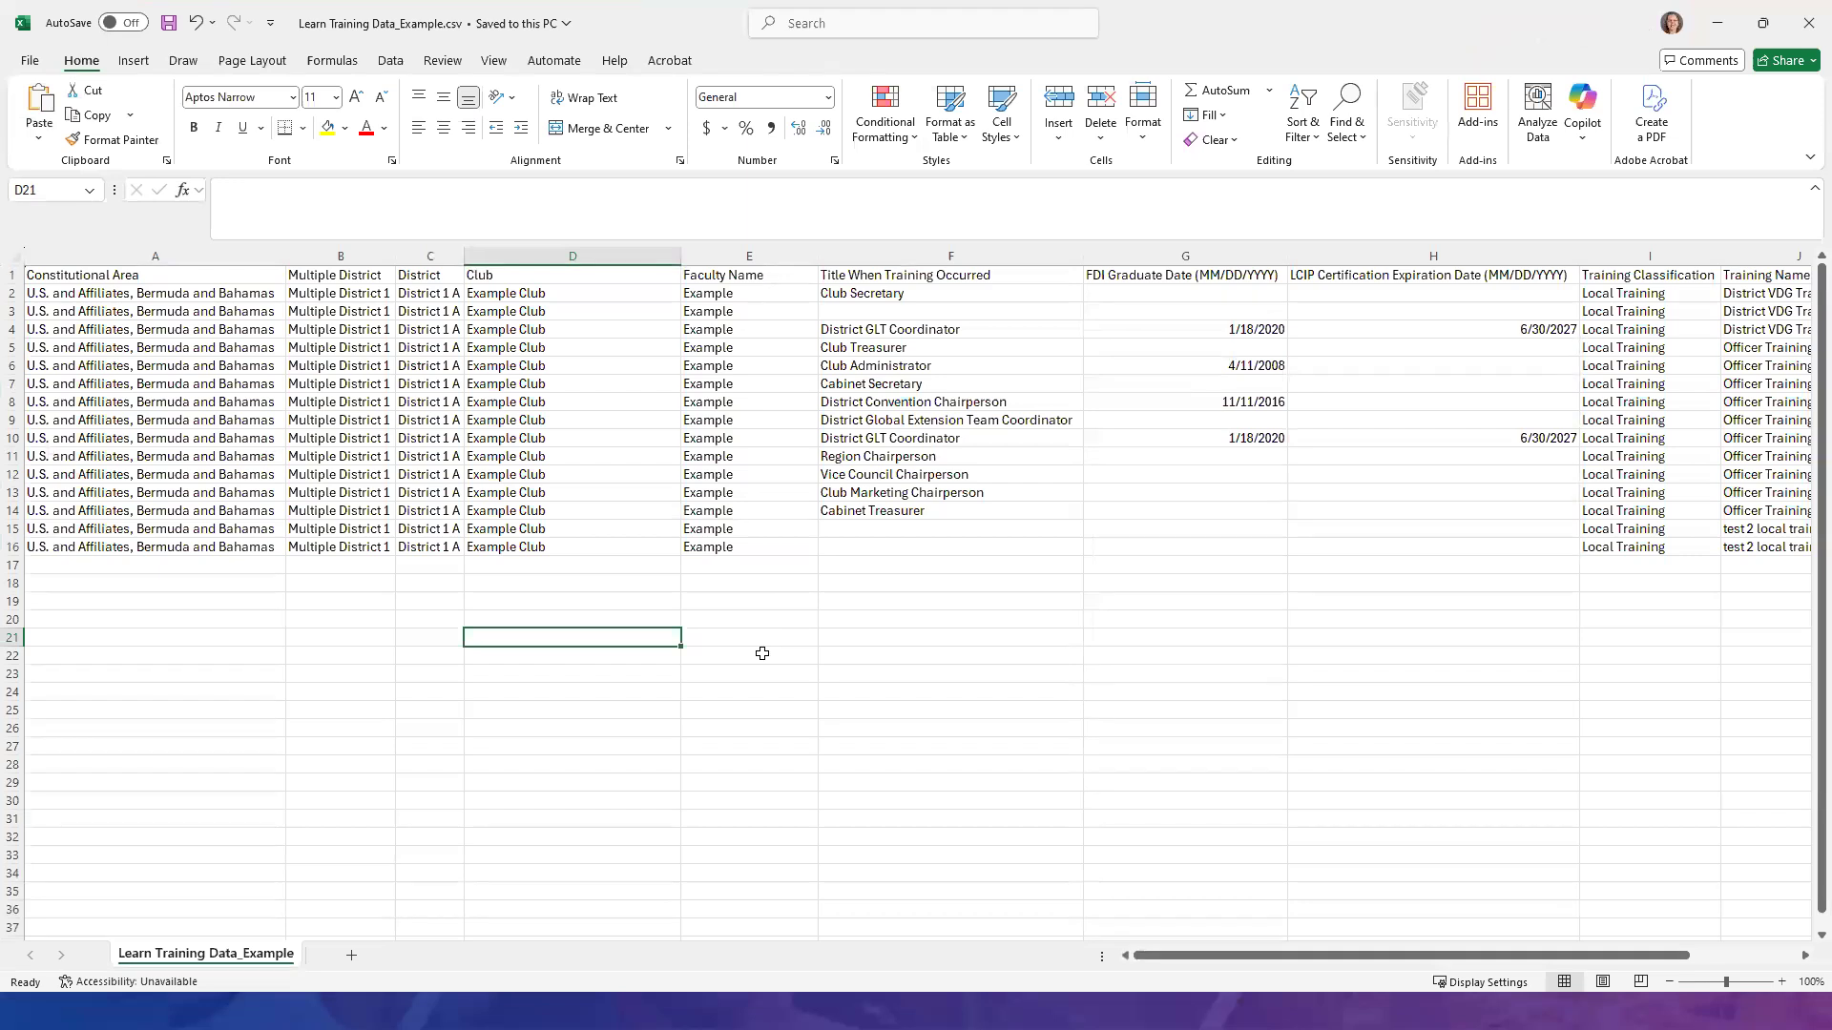
- Minimize Excel, go back, and generate Faculty Credentials with only FDI Graduate checked
{"action": "left_click", "coordinate": [1713, 33]}
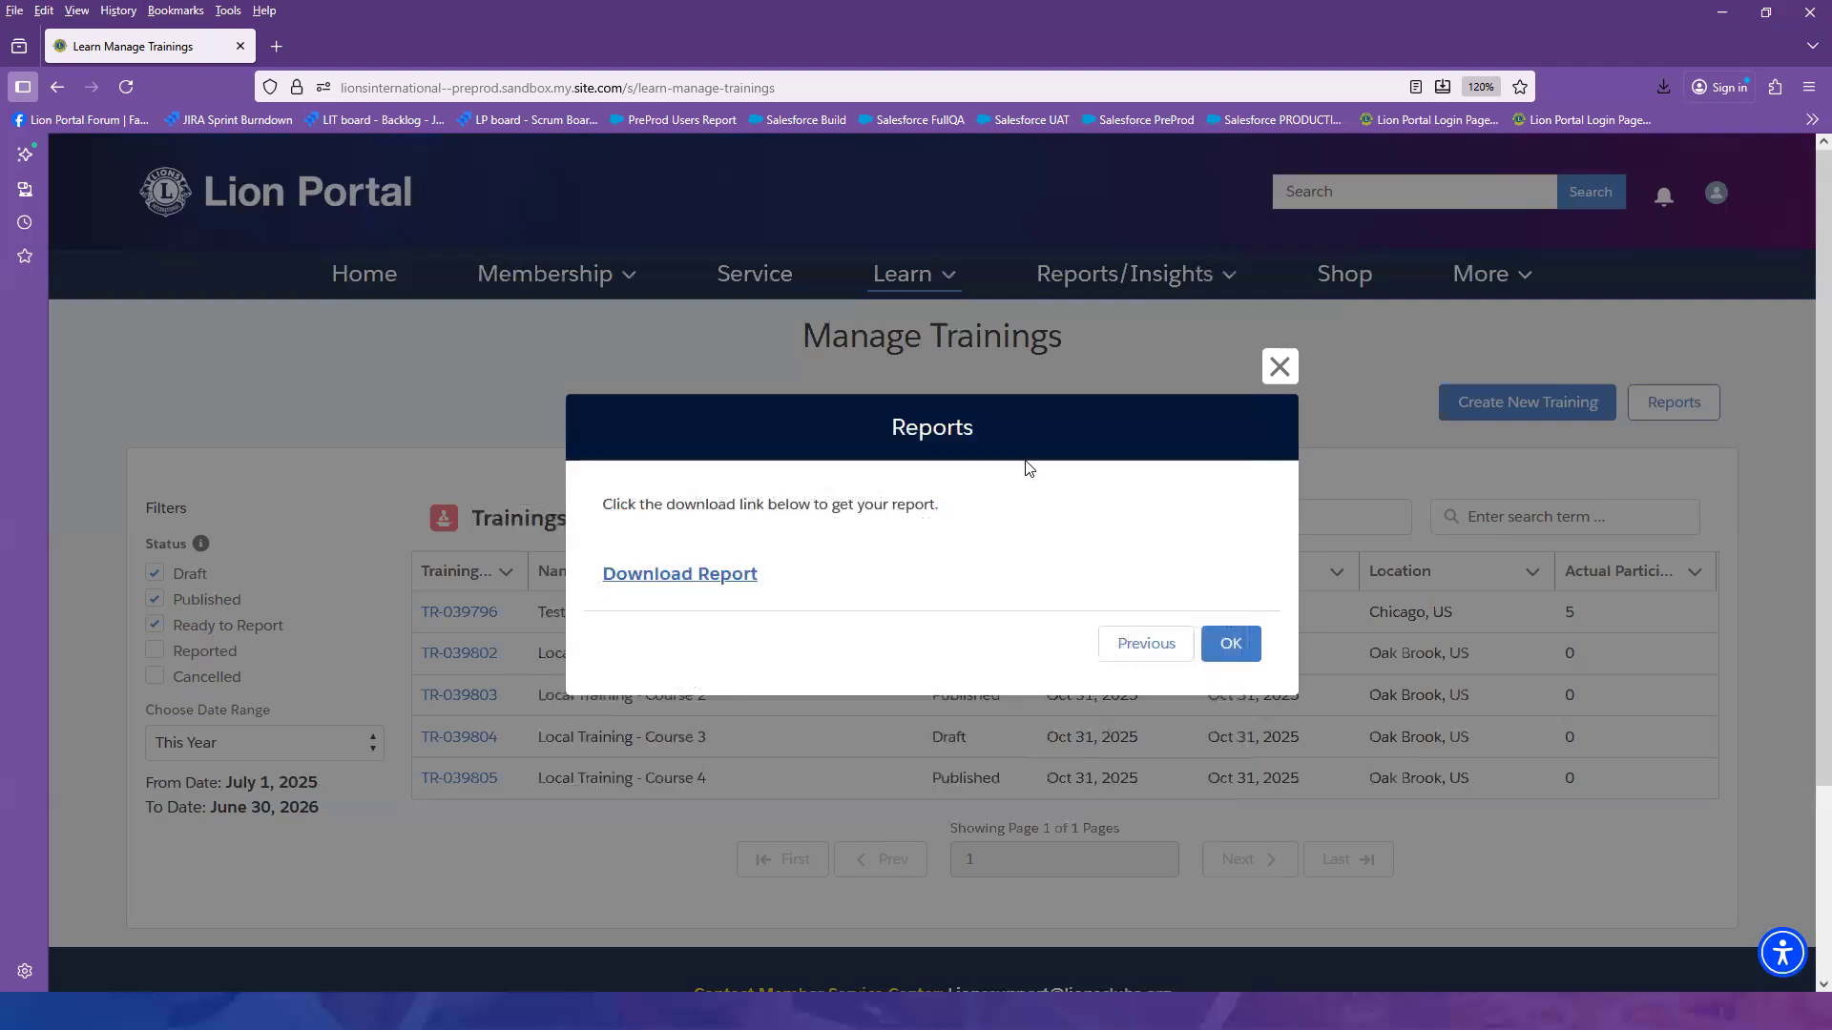
{"action": "left_click", "coordinate": [1152, 642]}
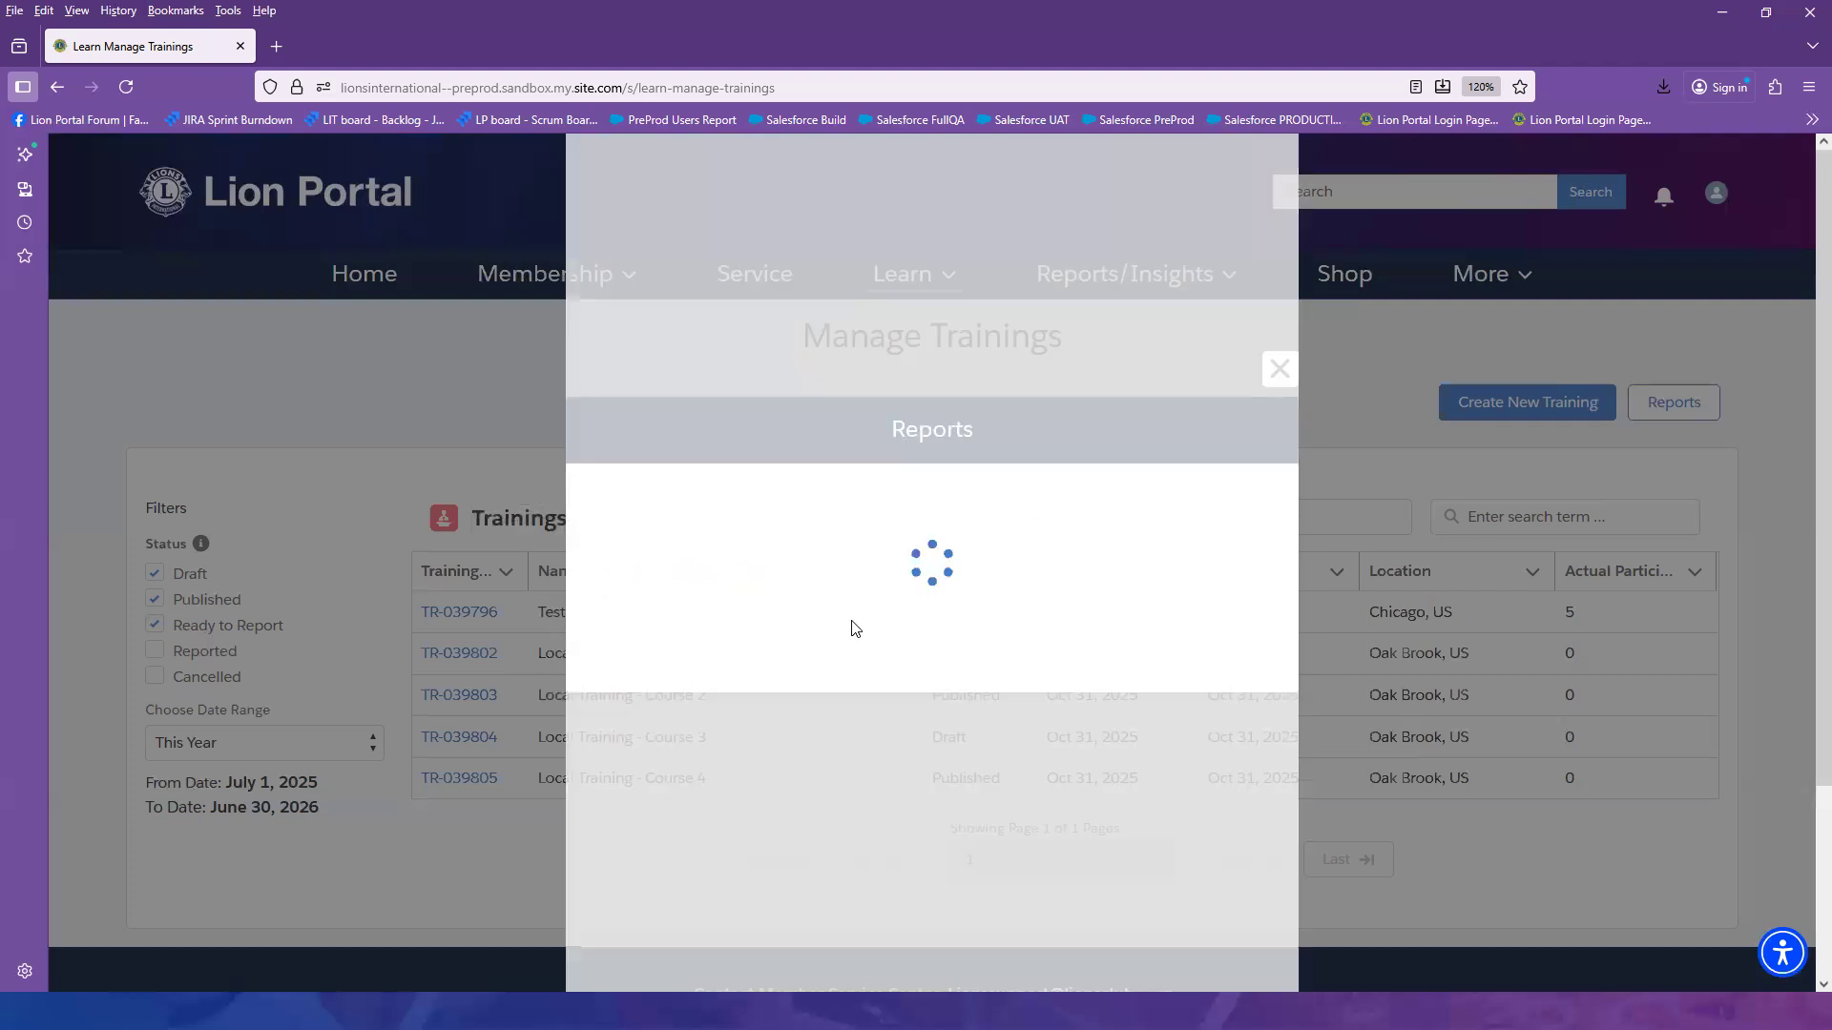
{"action": "left_click", "coordinate": [447, 508]}
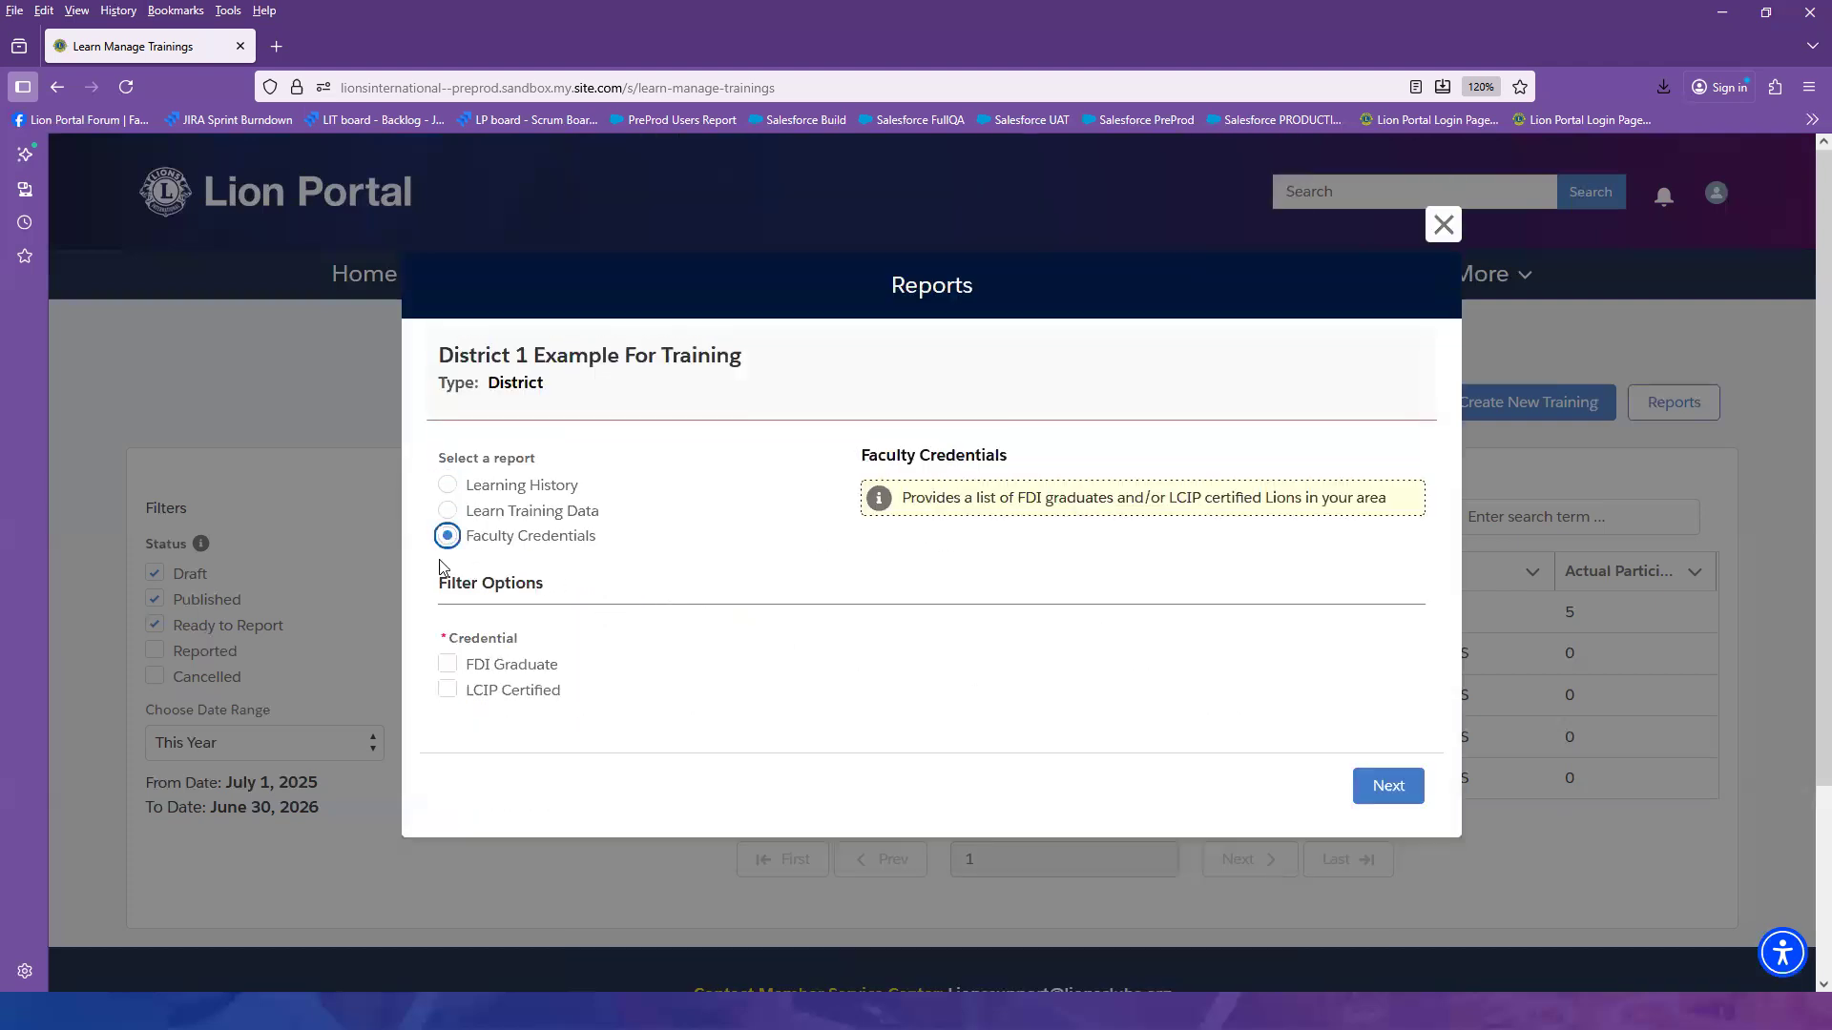
{"action": "left_click", "coordinate": [448, 665]}
{"action": "left_click", "coordinate": [1387, 789]}
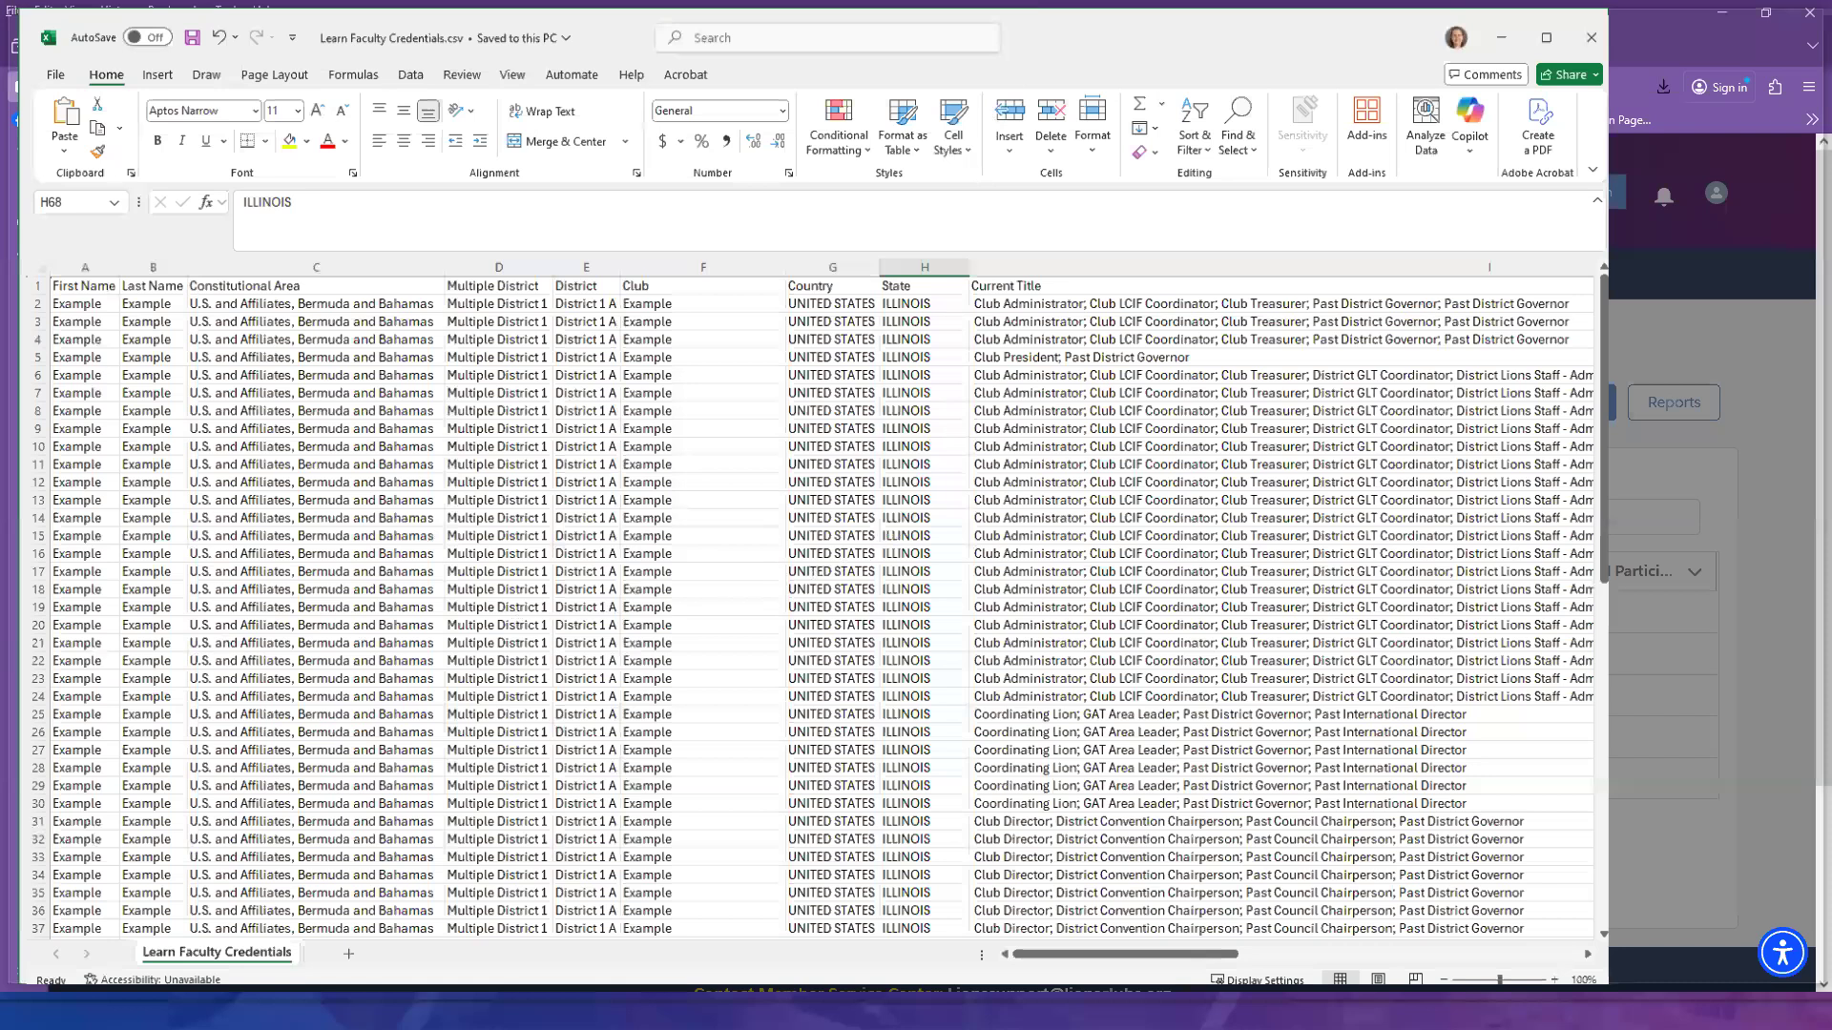
- Maximize Excel to review Learn Faculty Credentials.csv, then minimize it
{"action": "key", "text": "super+Up"}
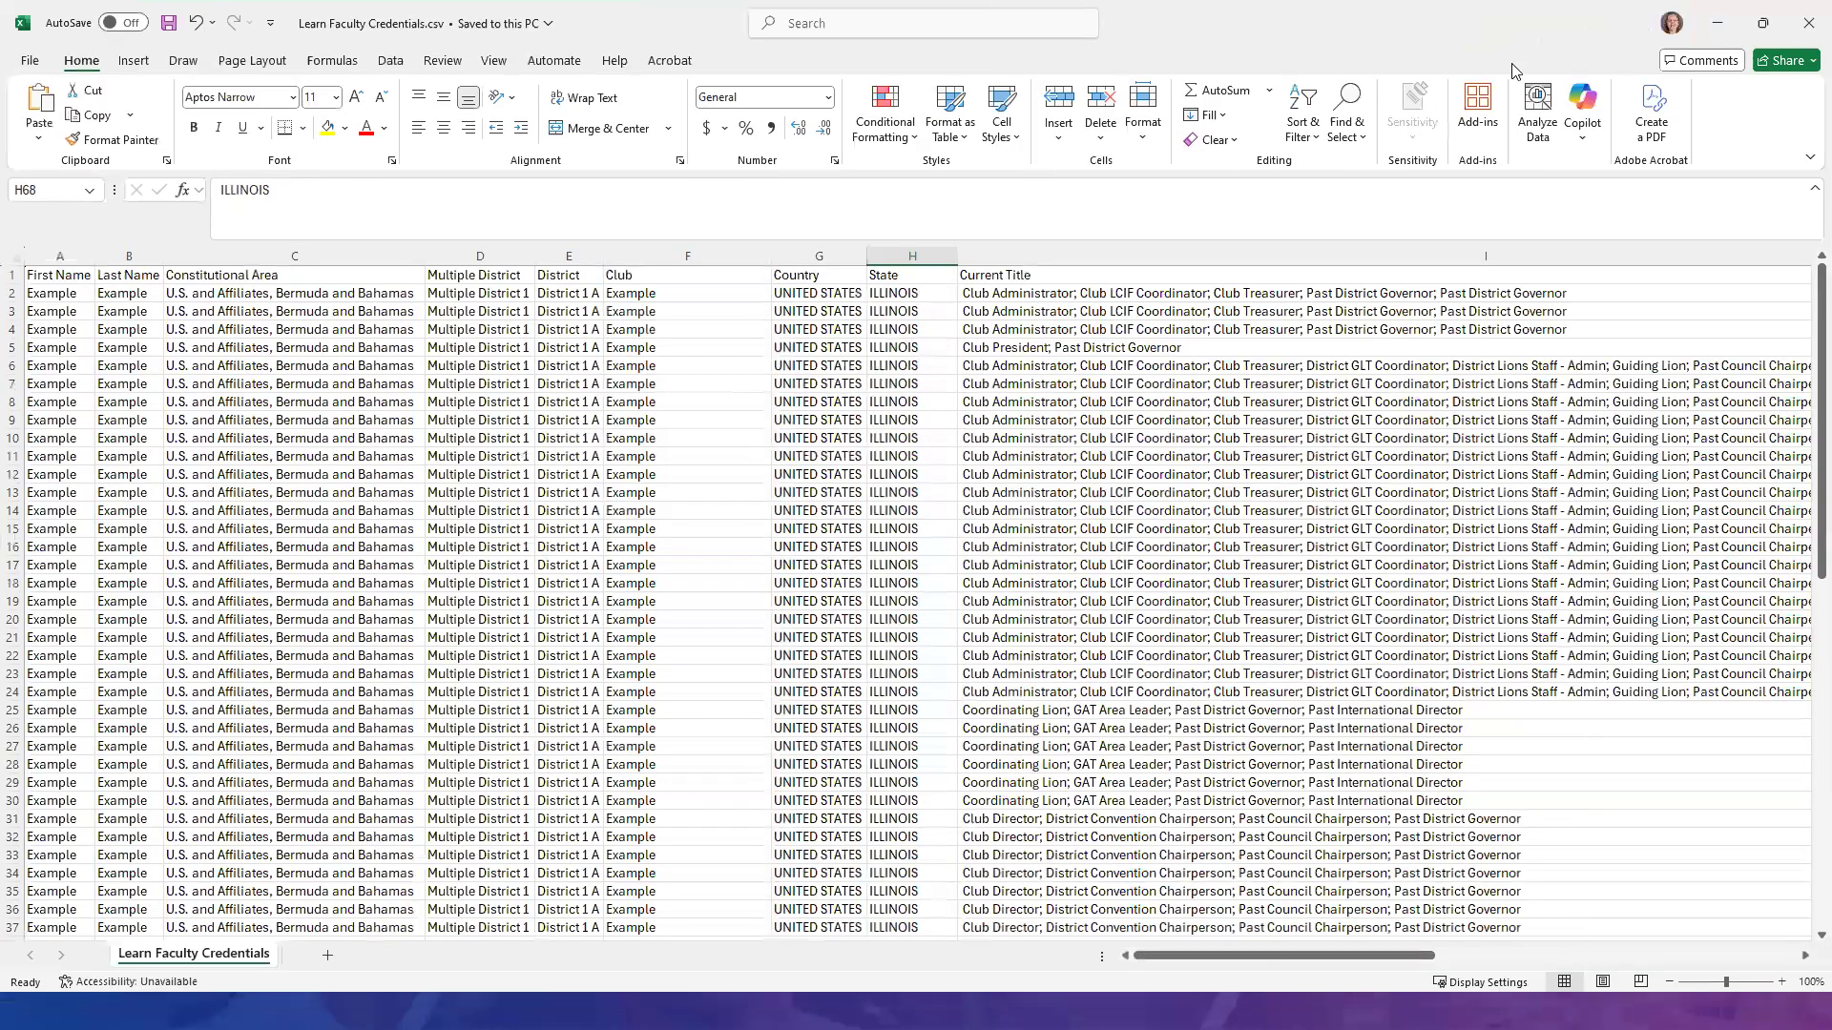
{"action": "left_click", "coordinate": [1720, 22]}
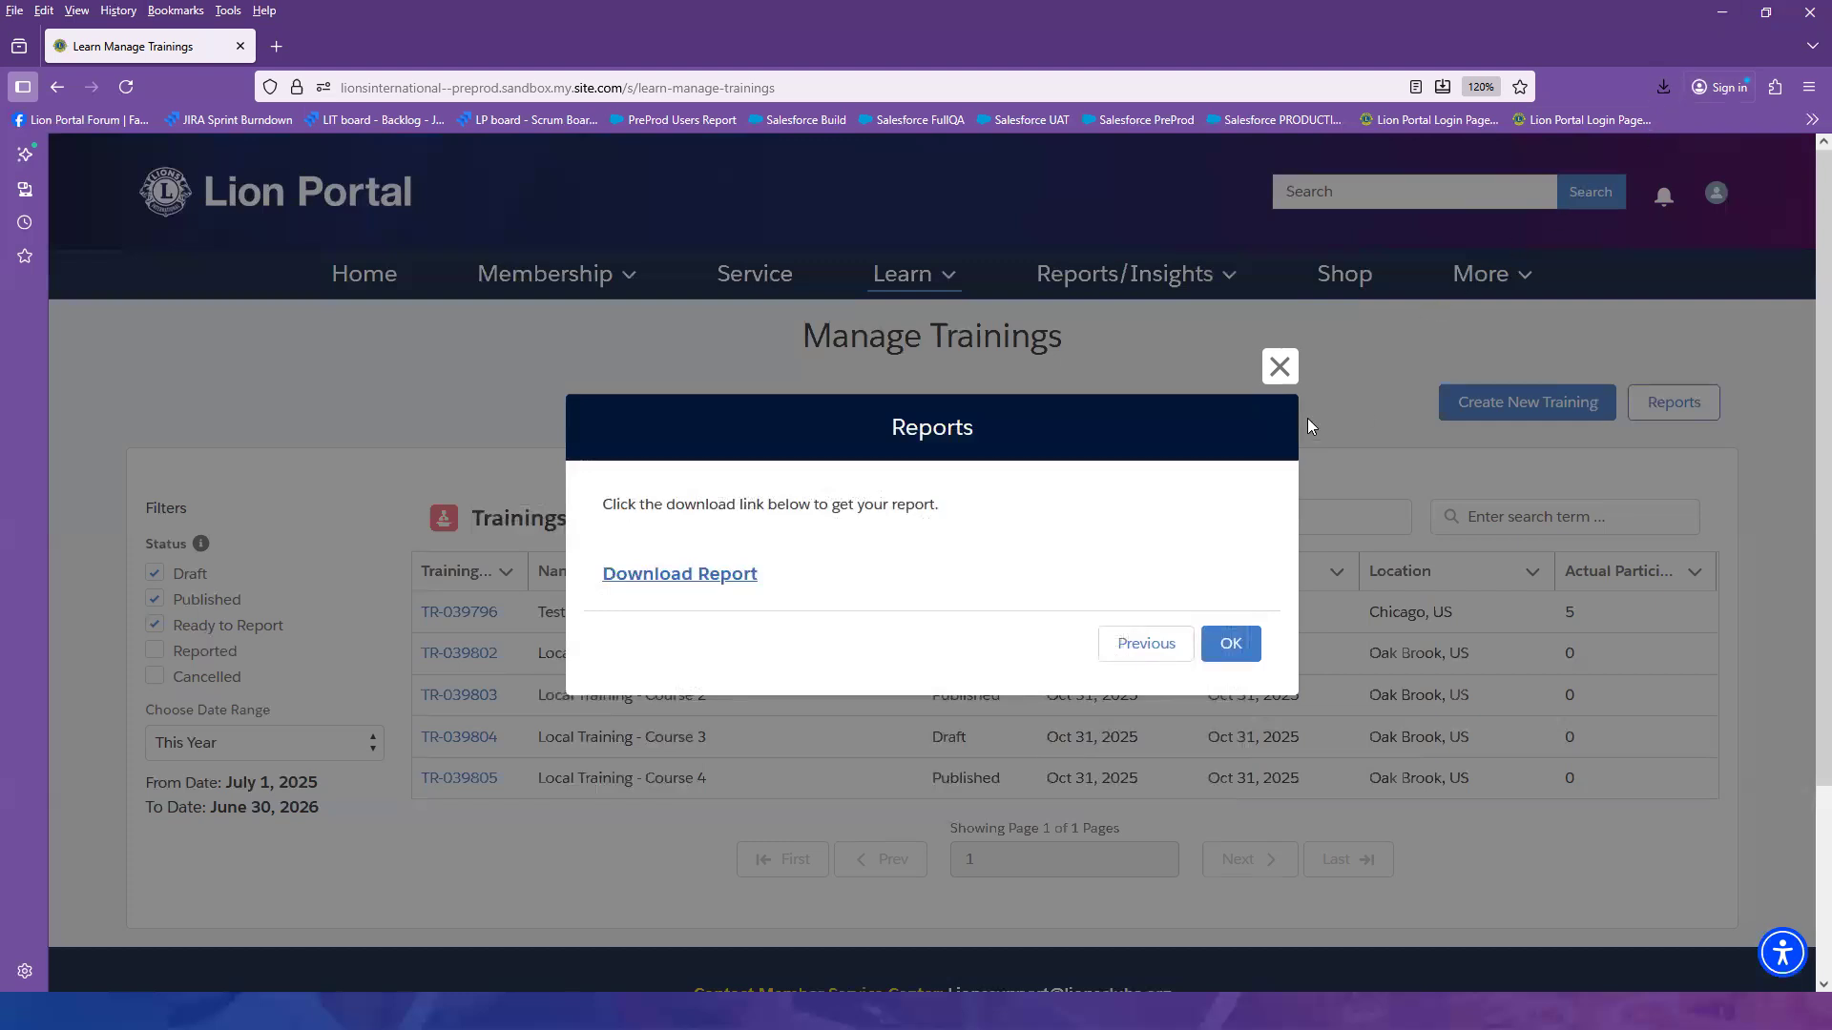
- Close the Reports dialog and go to Reports/Insights > Learn Reports
{"action": "left_click", "coordinate": [1279, 368]}
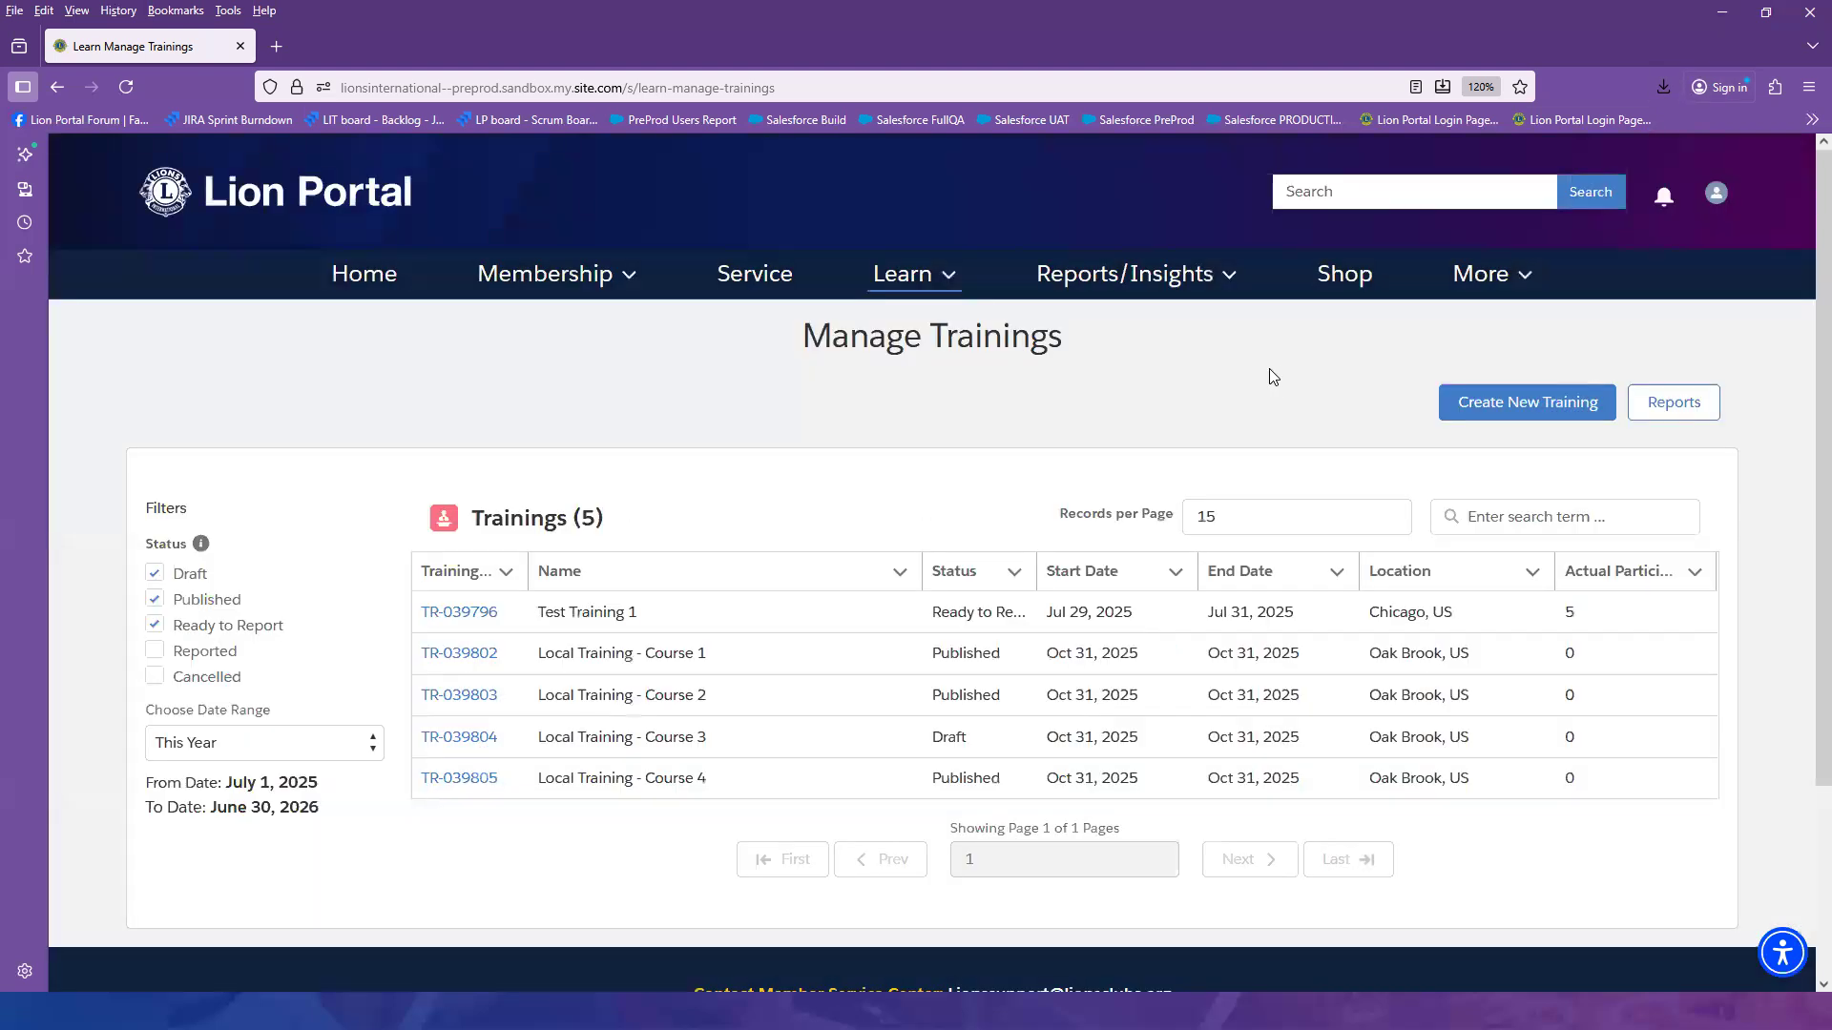
{"action": "left_click", "coordinate": [1145, 277]}
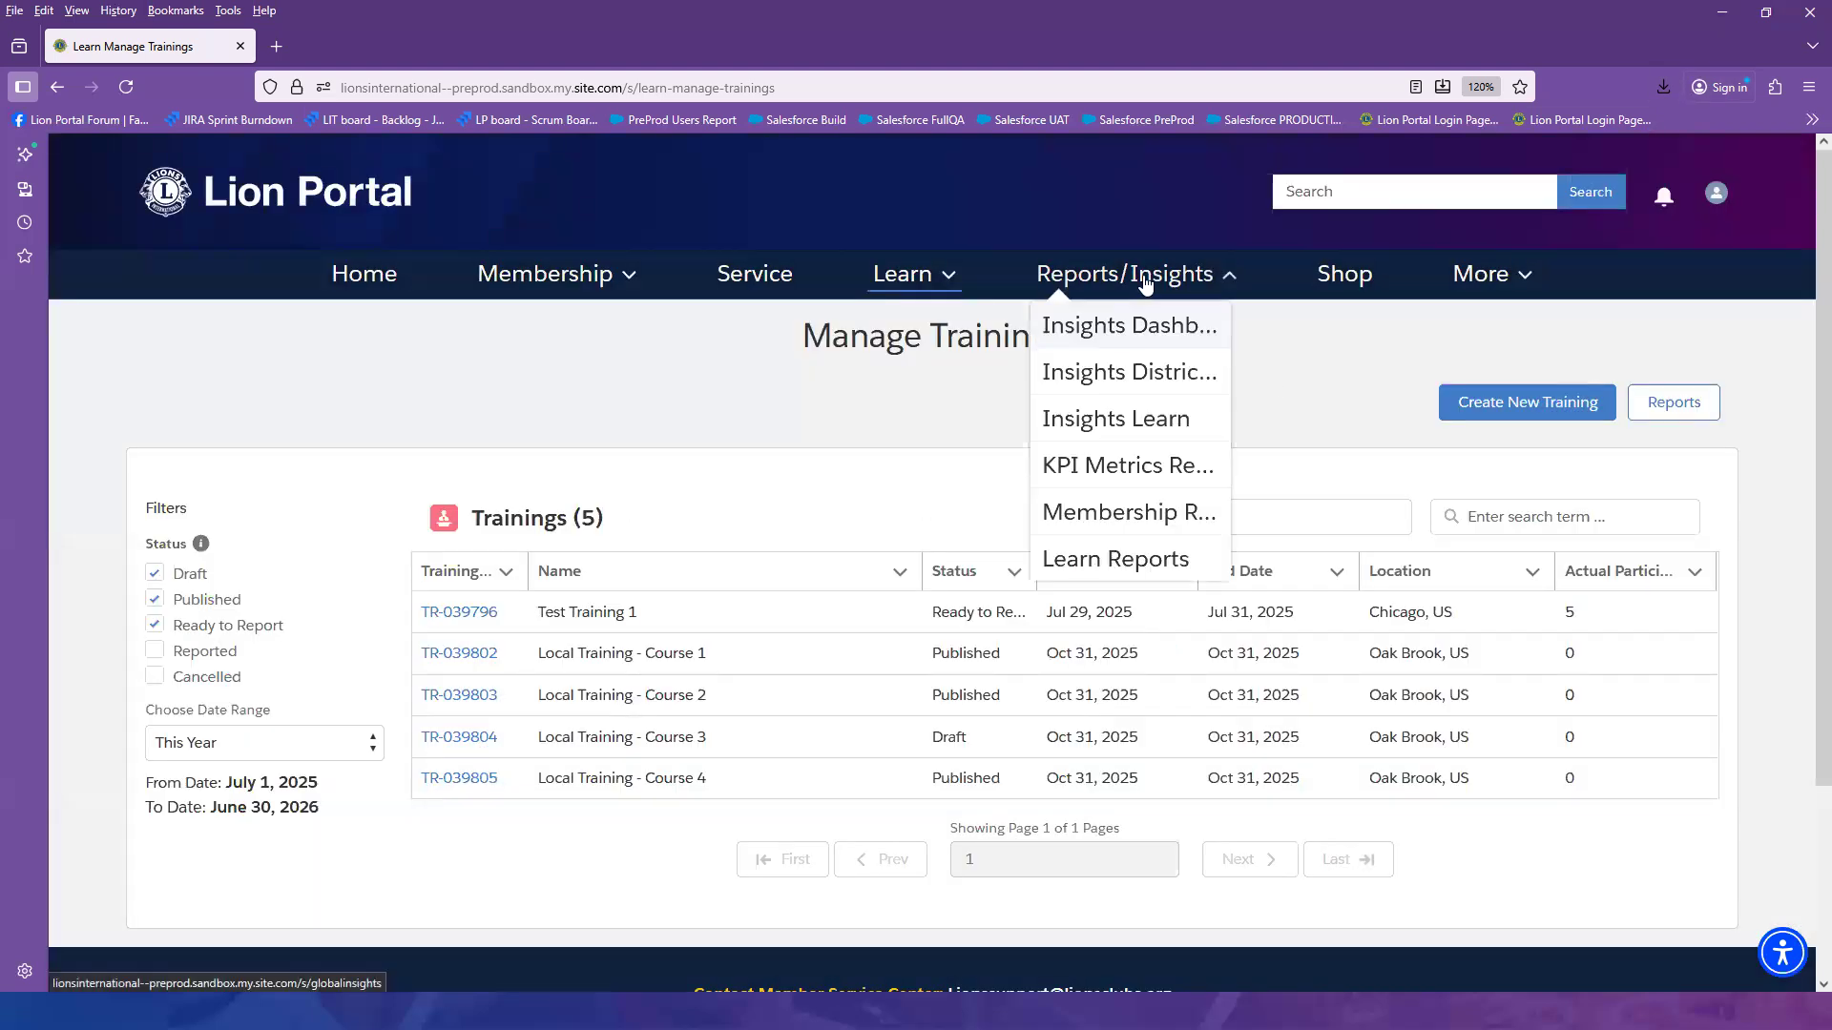
{"action": "left_click", "coordinate": [1141, 561]}
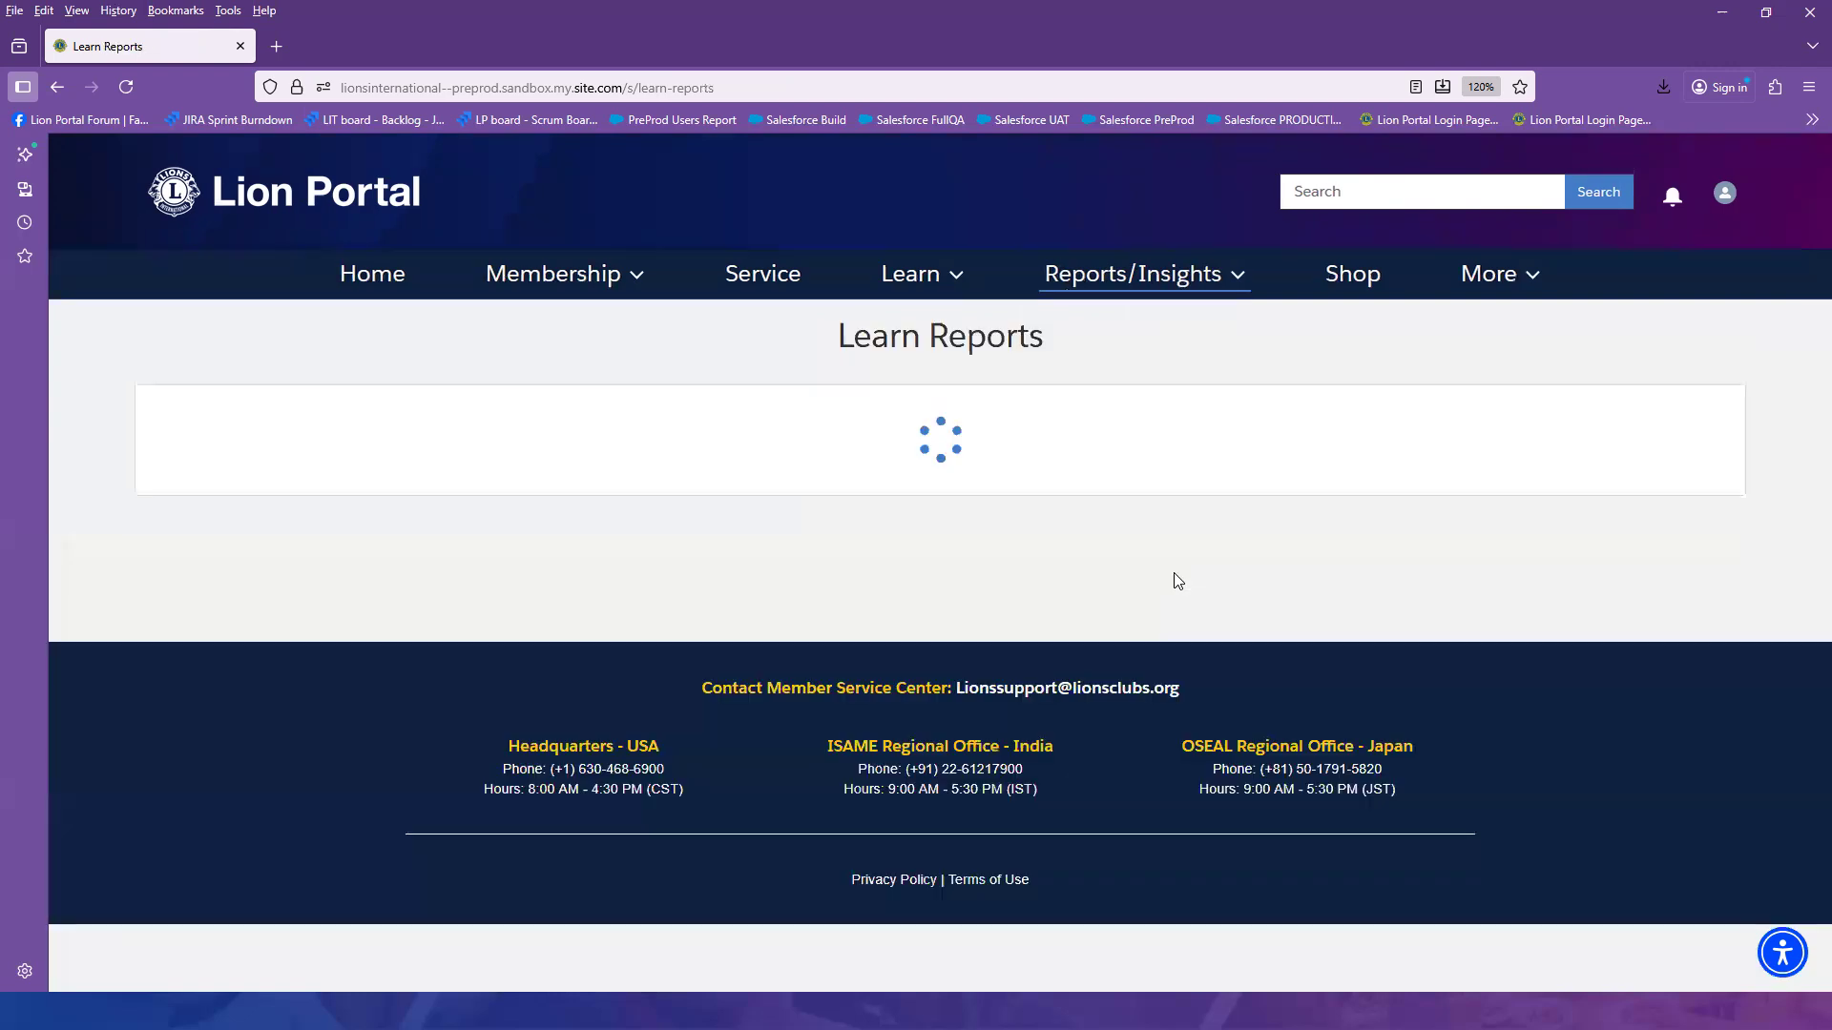